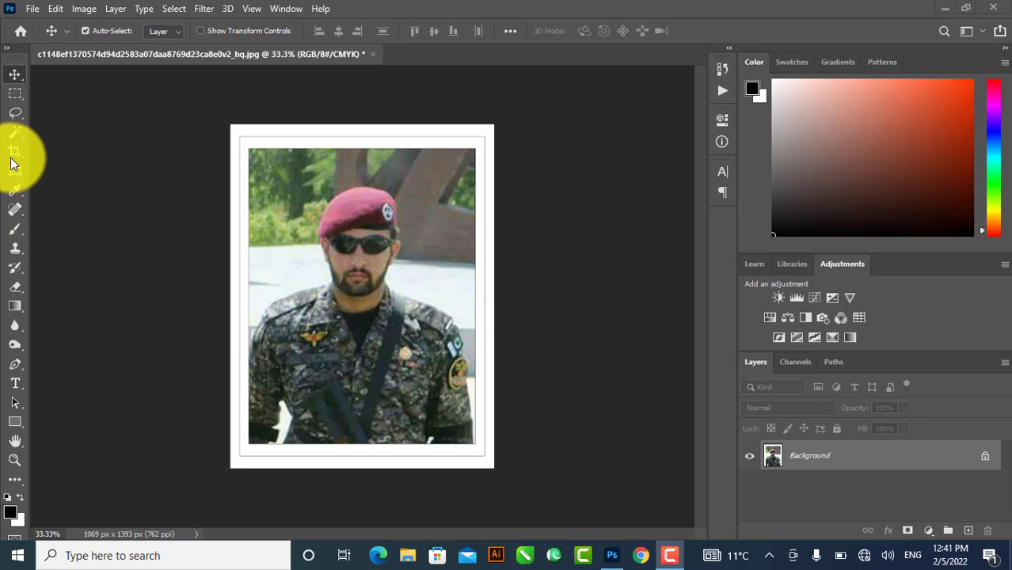
Show the Actions panel and create a new action set named p4
left_click(722, 91)
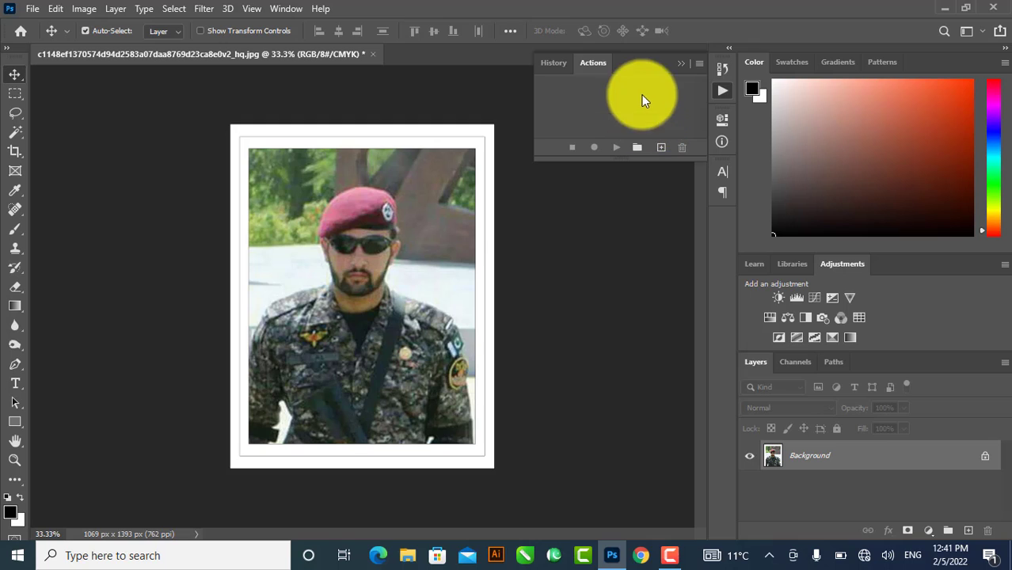
left_click(283, 11)
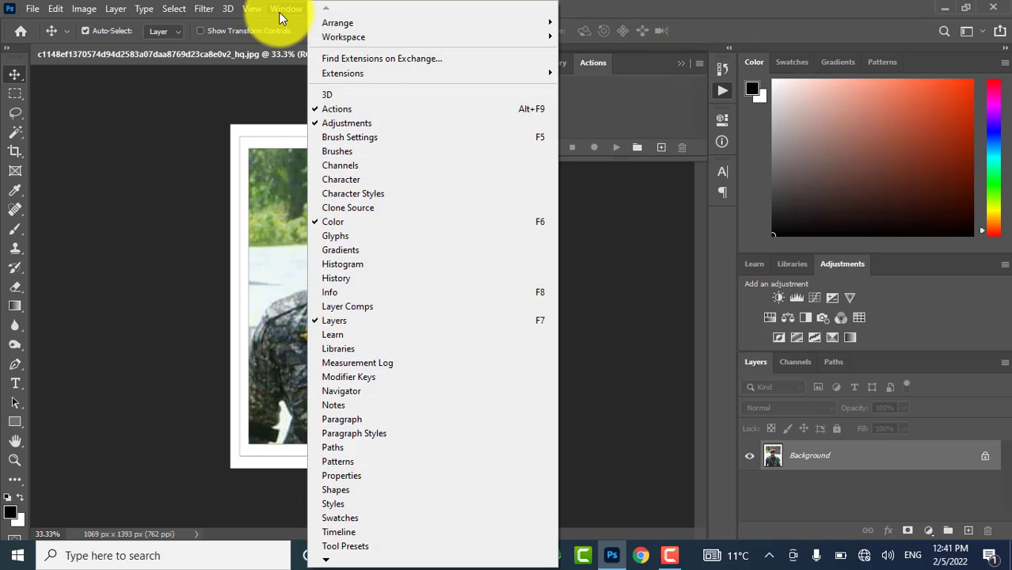
left_click(375, 111)
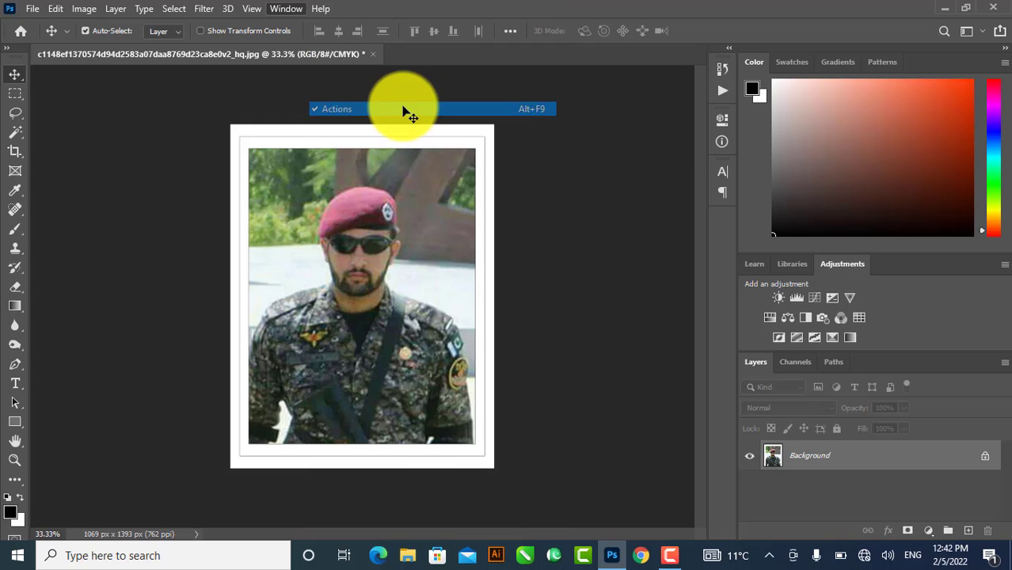
left_click(723, 92)
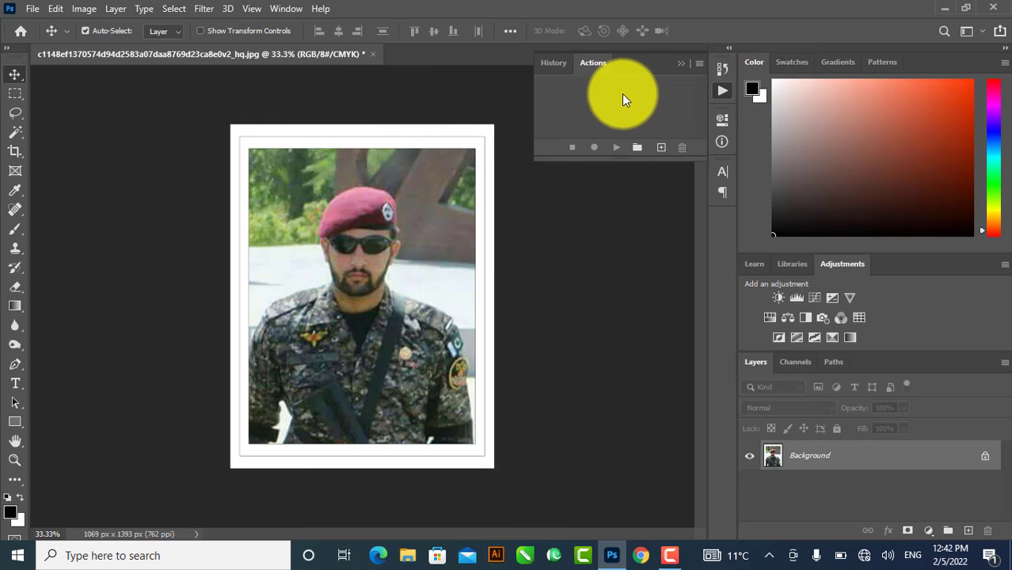
left_click(638, 148)
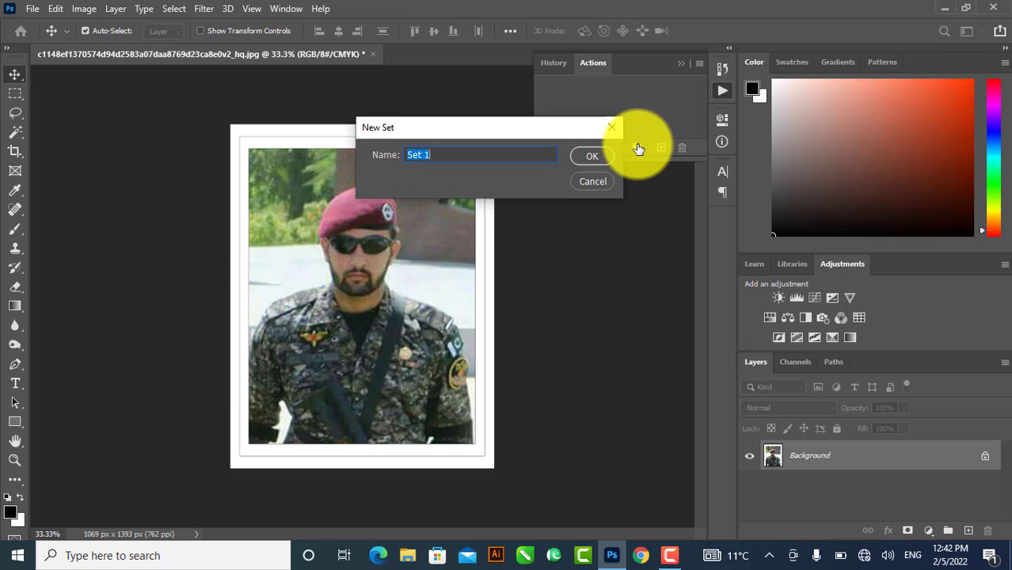
type("p4")
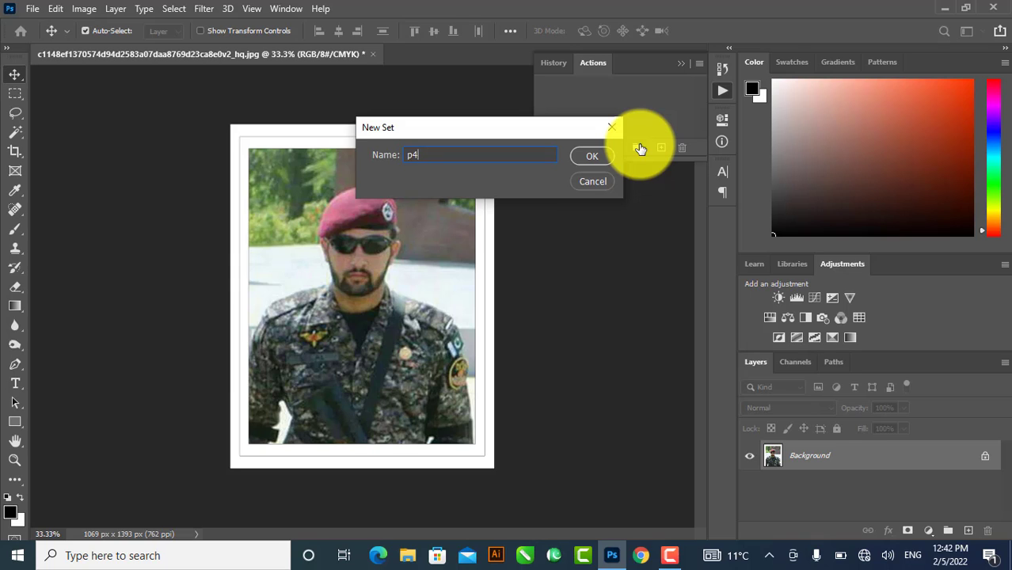
left_click(586, 156)
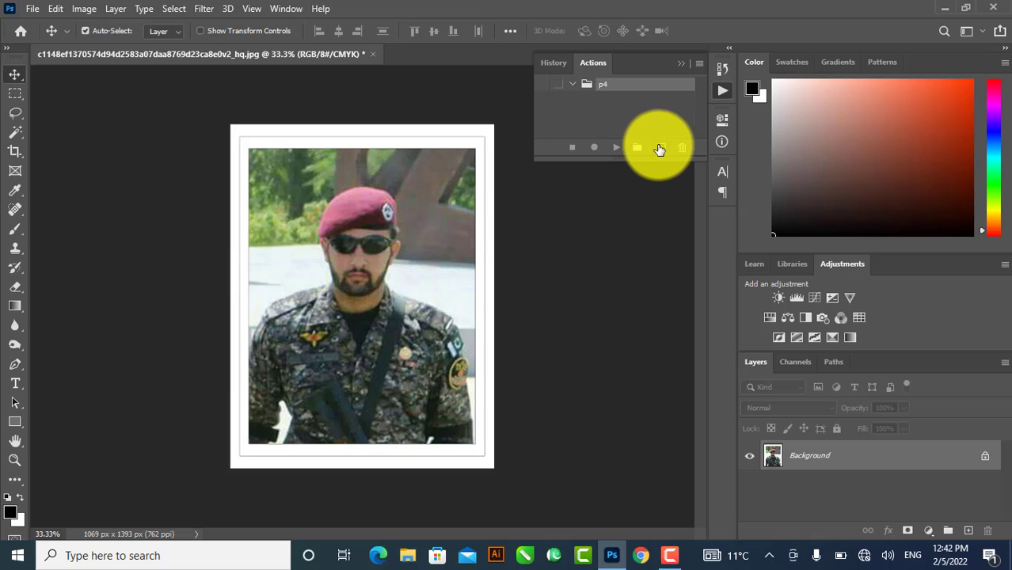
Add a new action named 01 to set p4 and start recording it
left_click(660, 150)
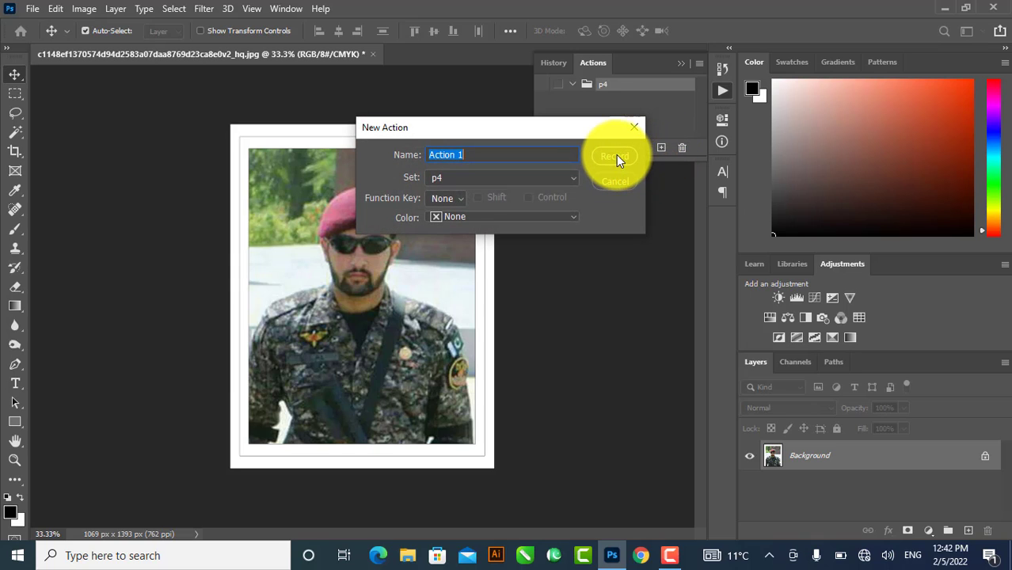
type("0")
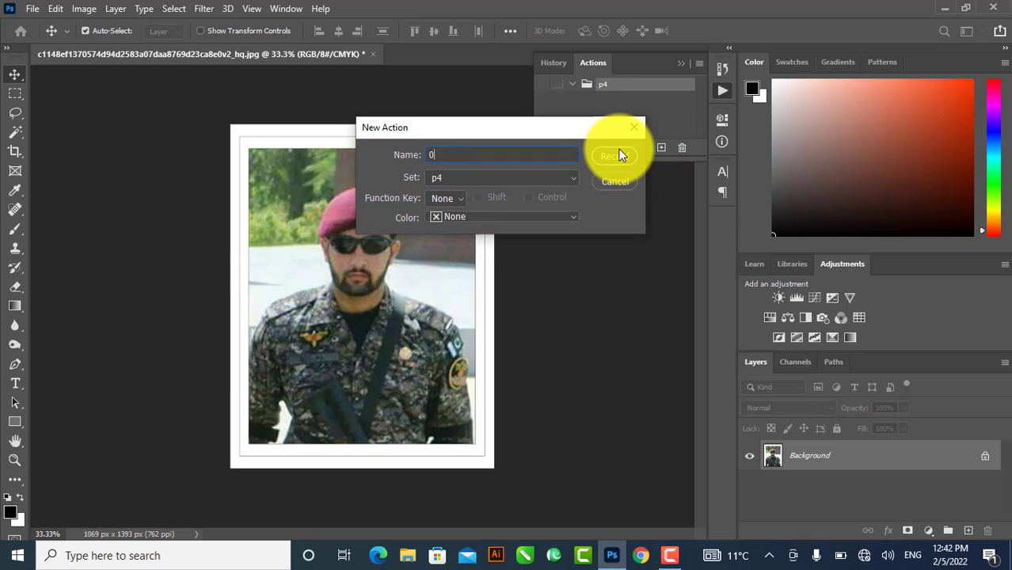
type("1")
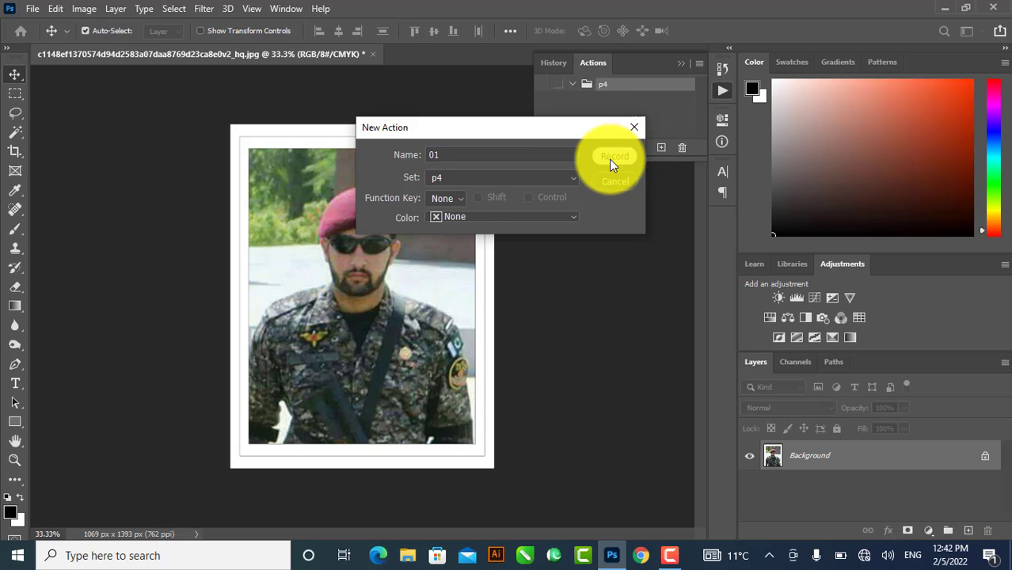
left_click(608, 157)
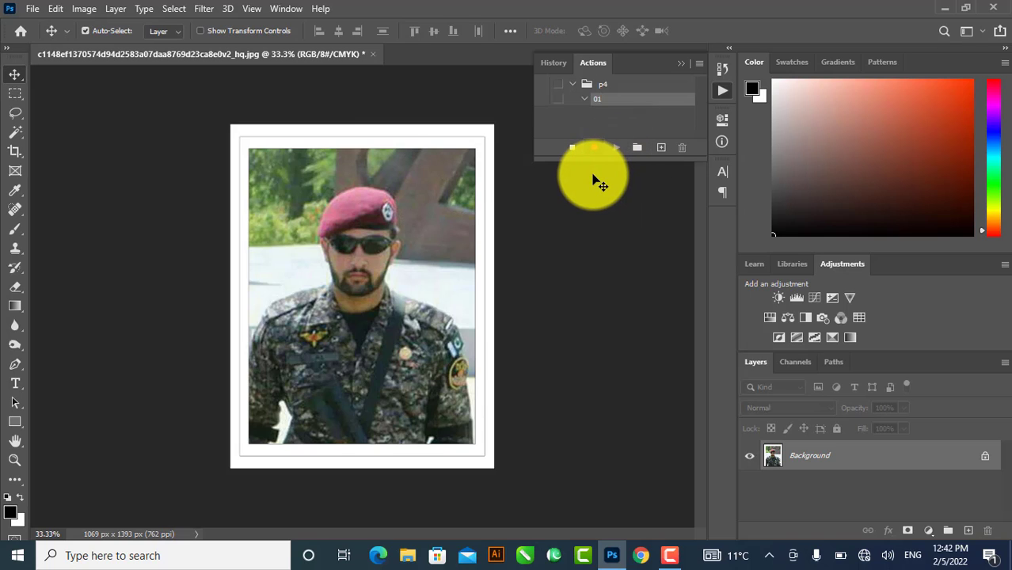
Set the crop to 3.3 cm × 4.3 cm with resolution in pixels per centimetre
left_click(11, 155)
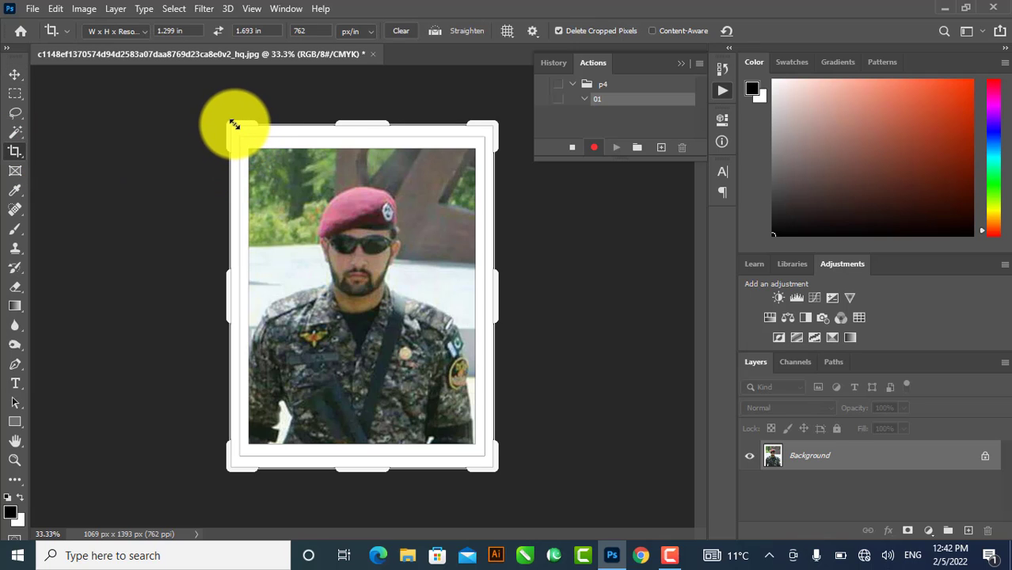
mouse_move(234, 125)
left_mouse_down()
mouse_move(298, 206)
mouse_move(109, 30)
left_mouse_up()
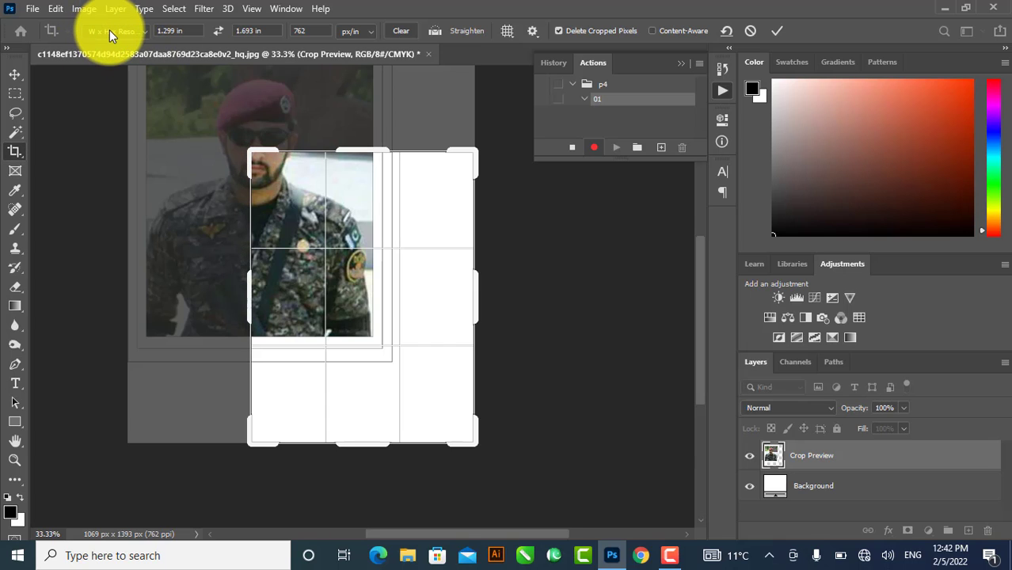
left_click(109, 30)
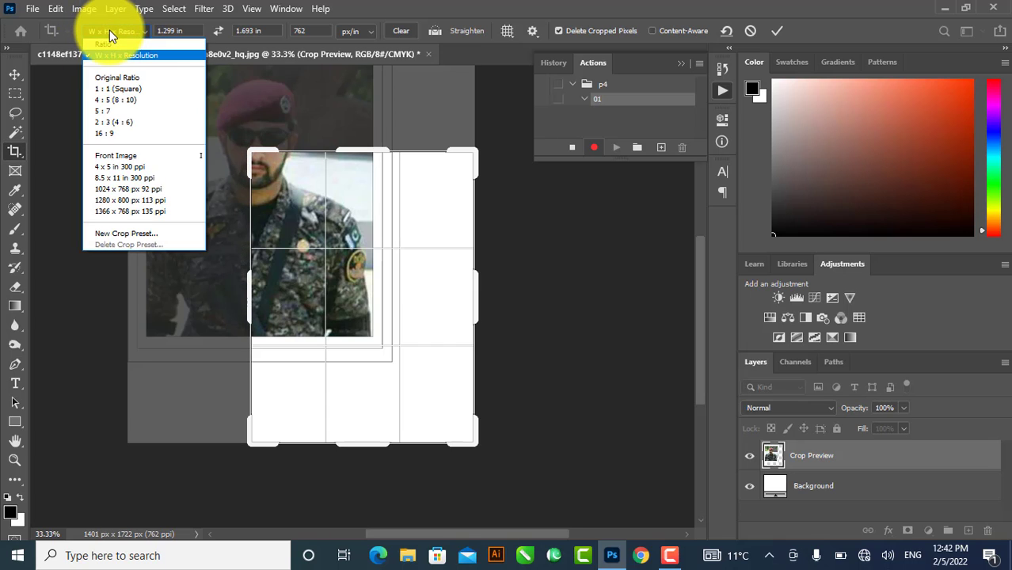
left_click(170, 30)
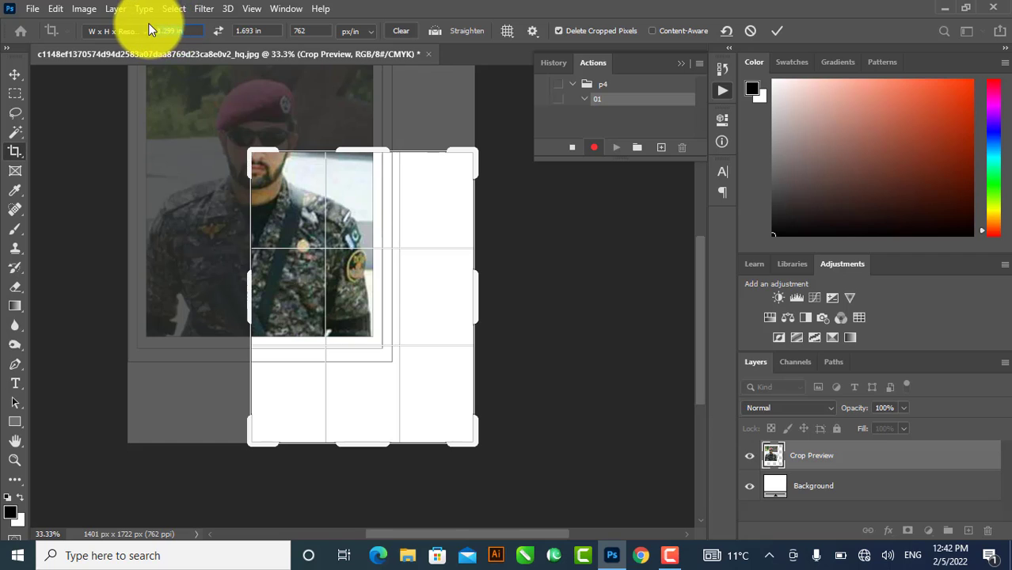
type("3")
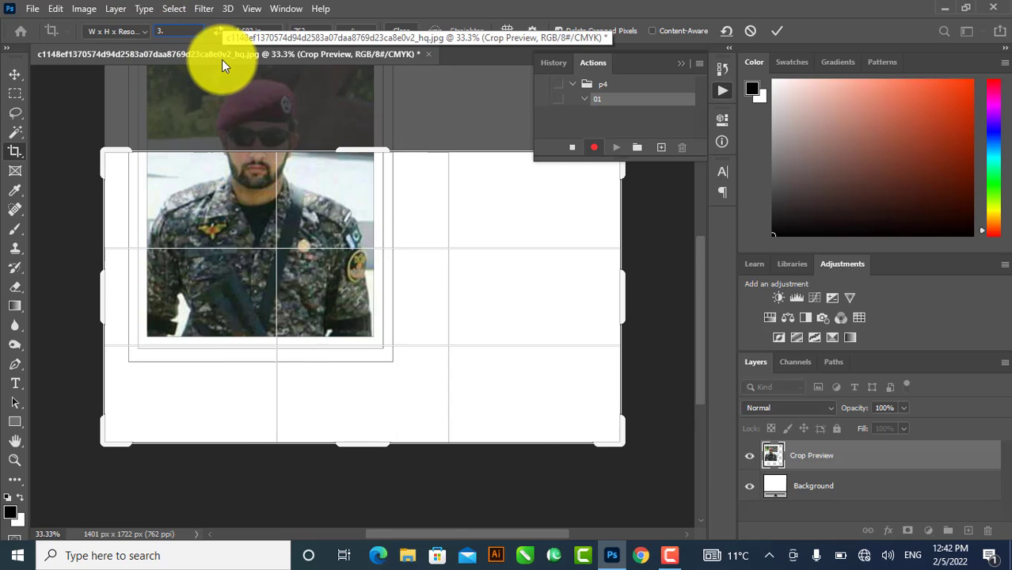
type(".3c")
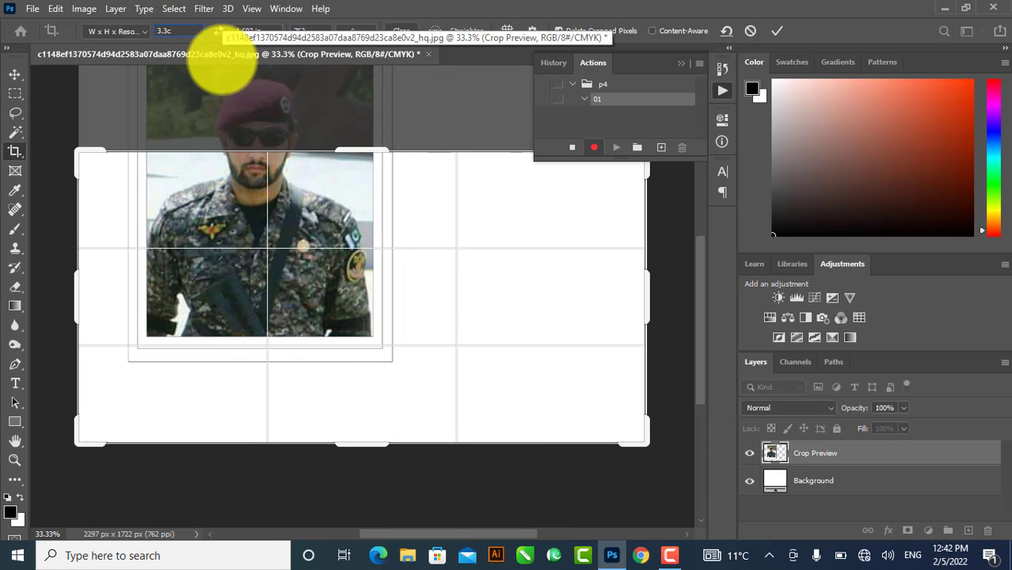
type("m")
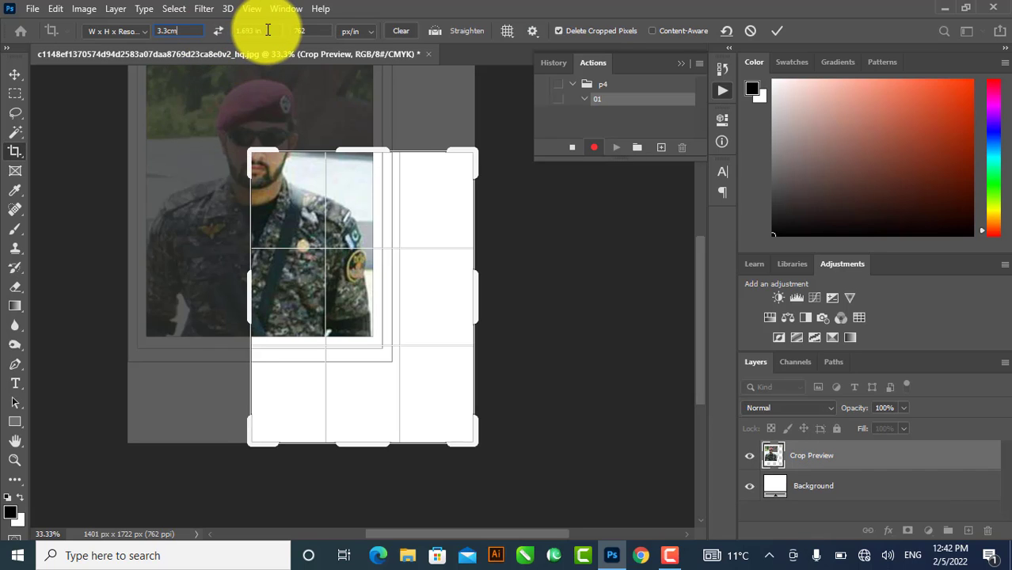
key("Tab")
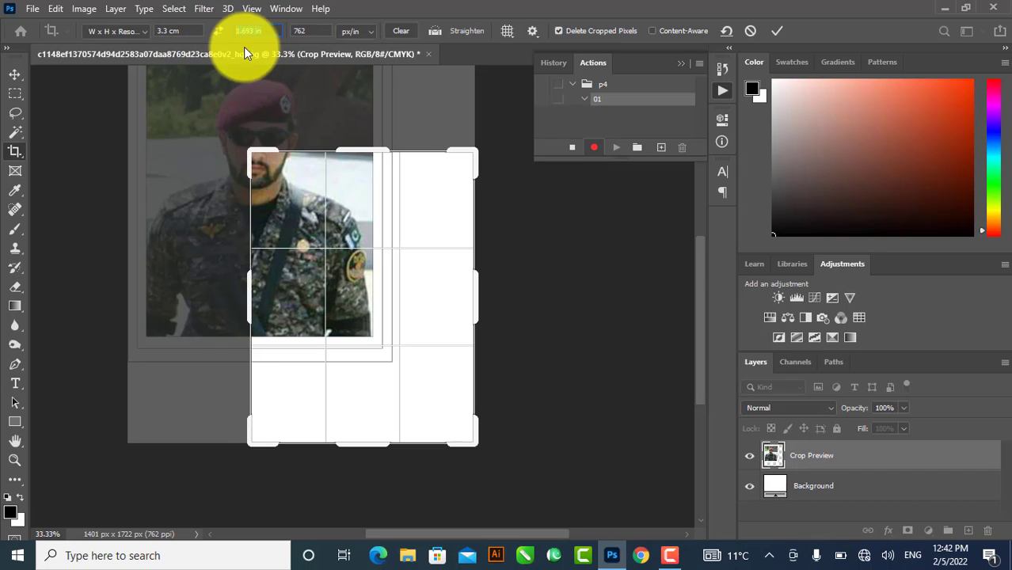
type("4.3c")
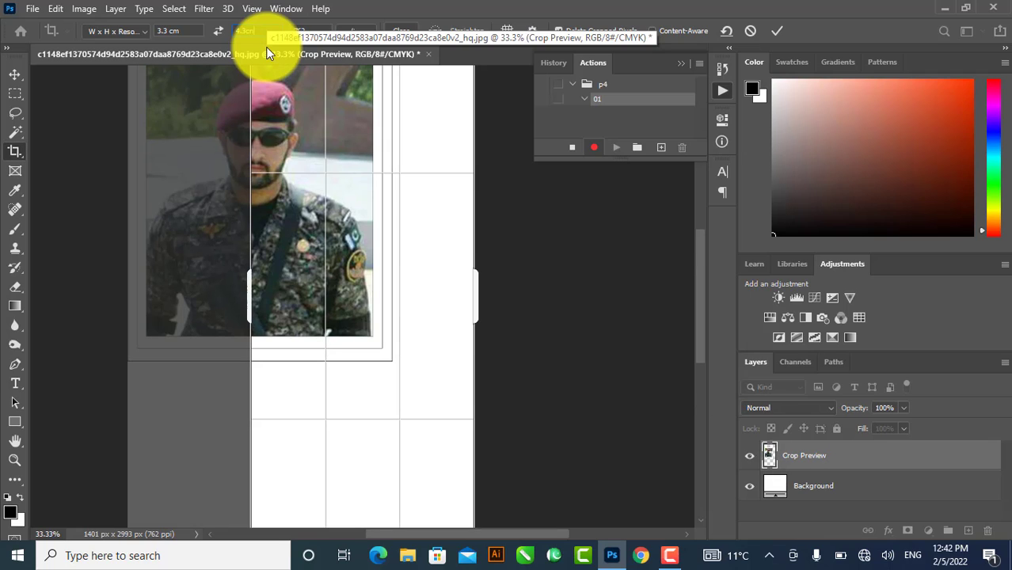
type("m")
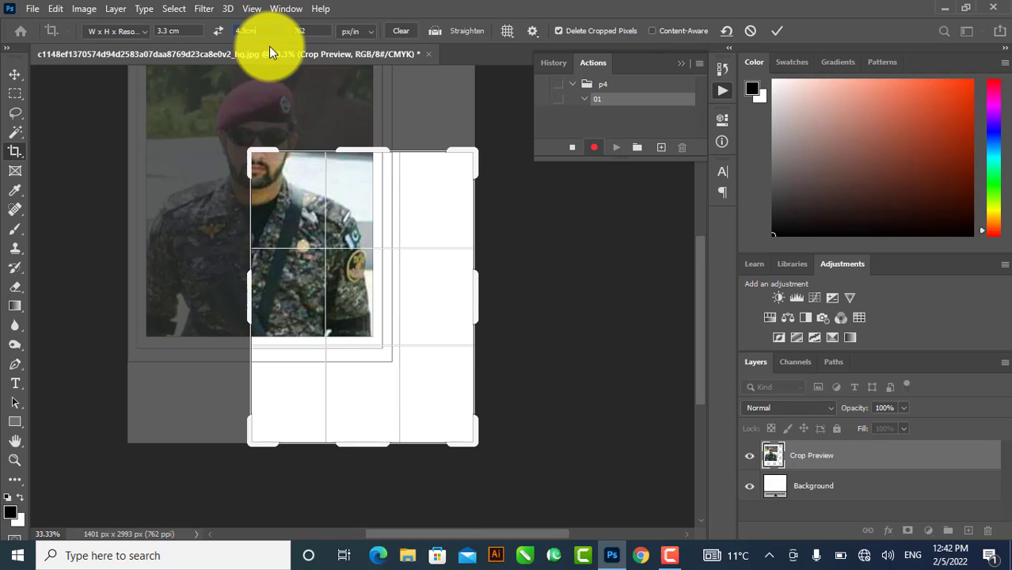
left_click(363, 31)
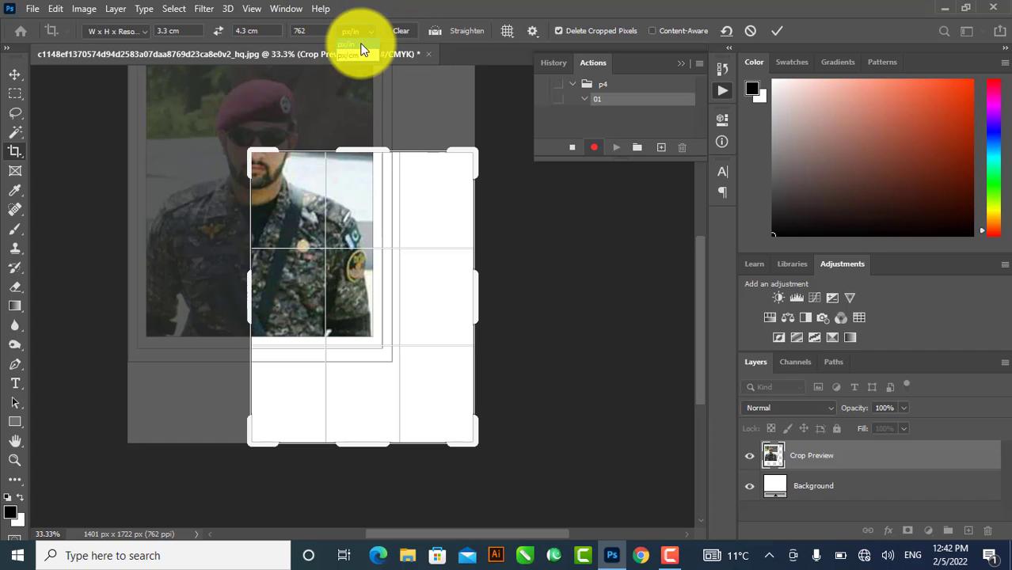
left_click(356, 65)
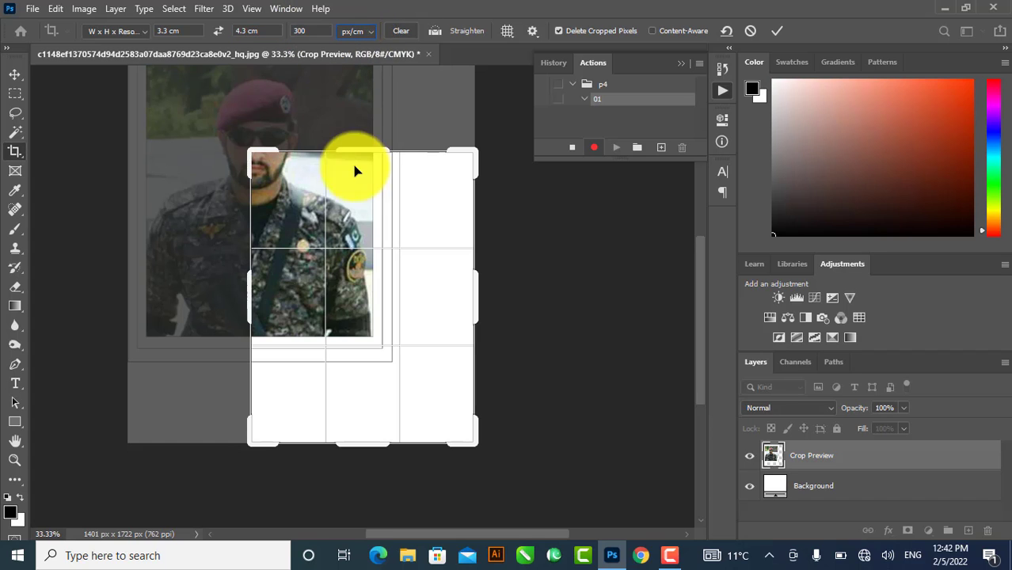
Position the soldier photo inside the crop box and commit the crop
mouse_move(407, 249)
left_mouse_down()
mouse_move(461, 325)
mouse_move(467, 428)
mouse_move(431, 345)
left_mouse_up()
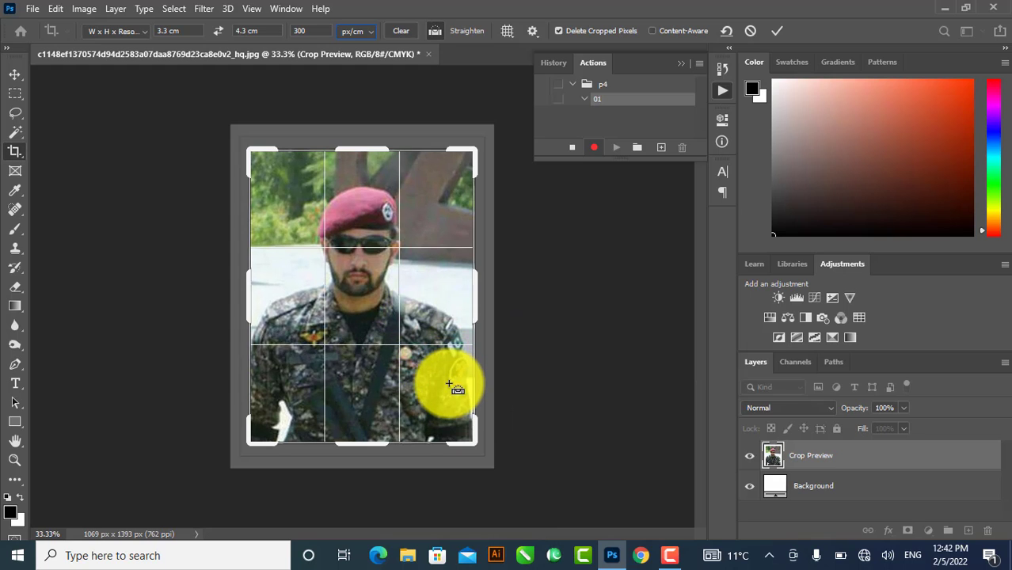
key("ctrl+plus")
key("ctrl+plus")
key("ctrl+plus")
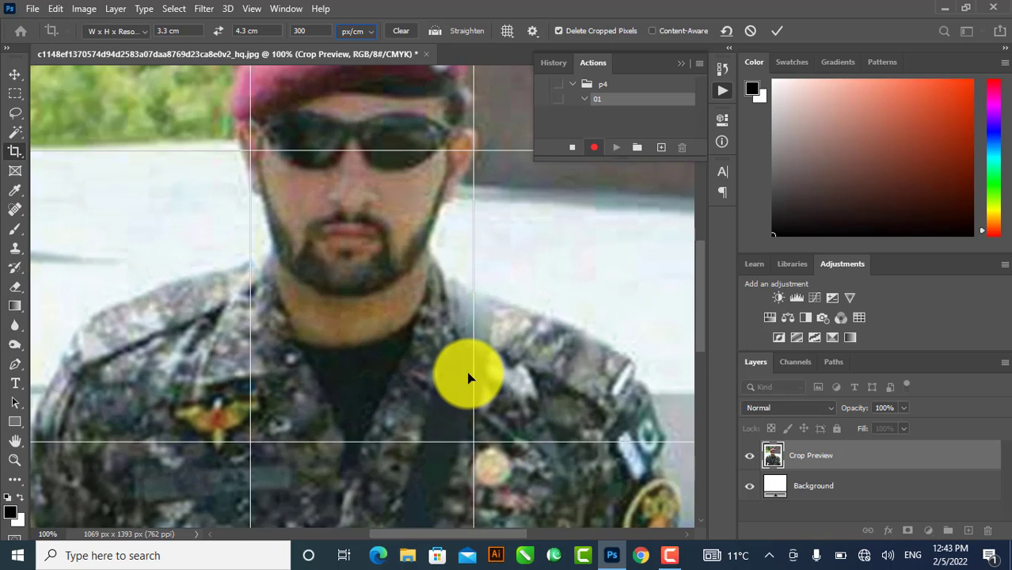
key("ctrl")
key("ctrl+minus")
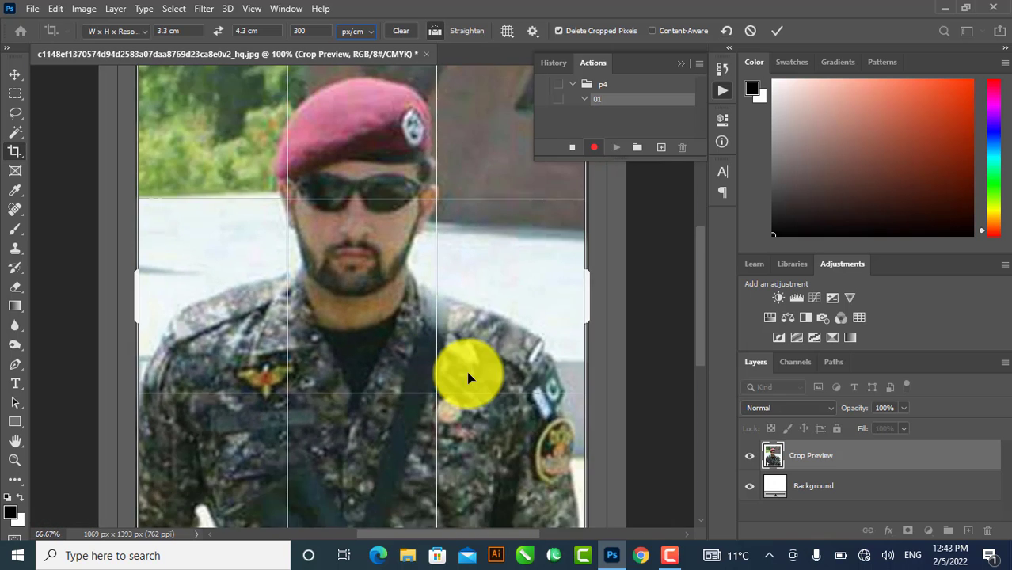
key("ctrl+minus")
left_click(476, 361)
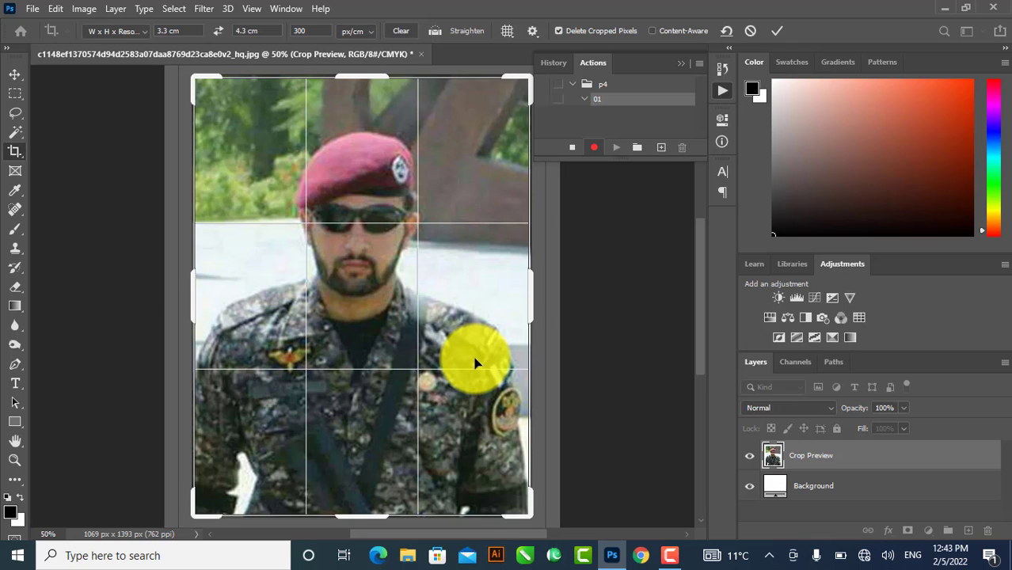
left_click(777, 31)
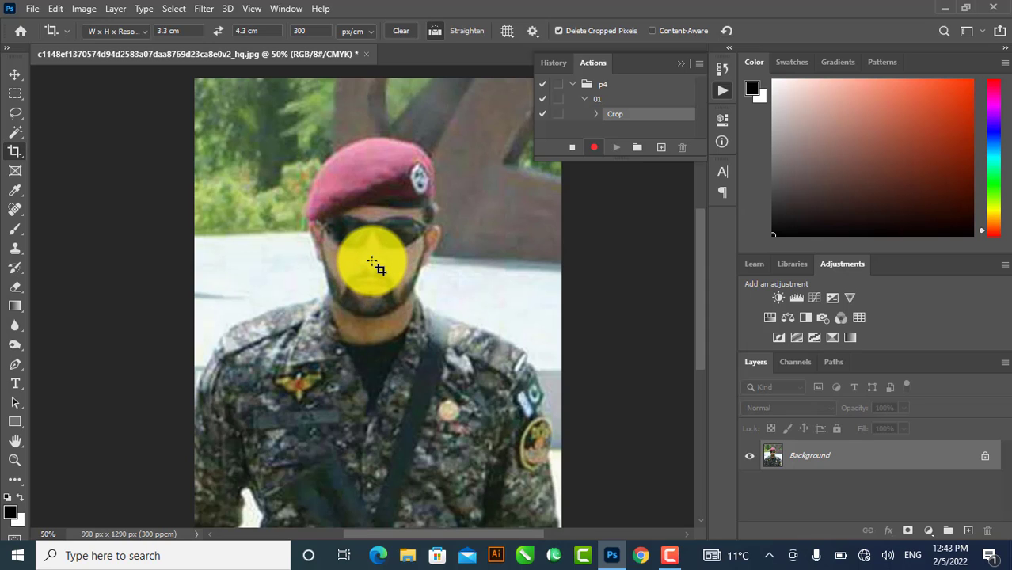
Save the cropped photo as a JPEG and select the whole image
key("ctrl+minus")
key("ctrl+a")
key("ctrl+s")
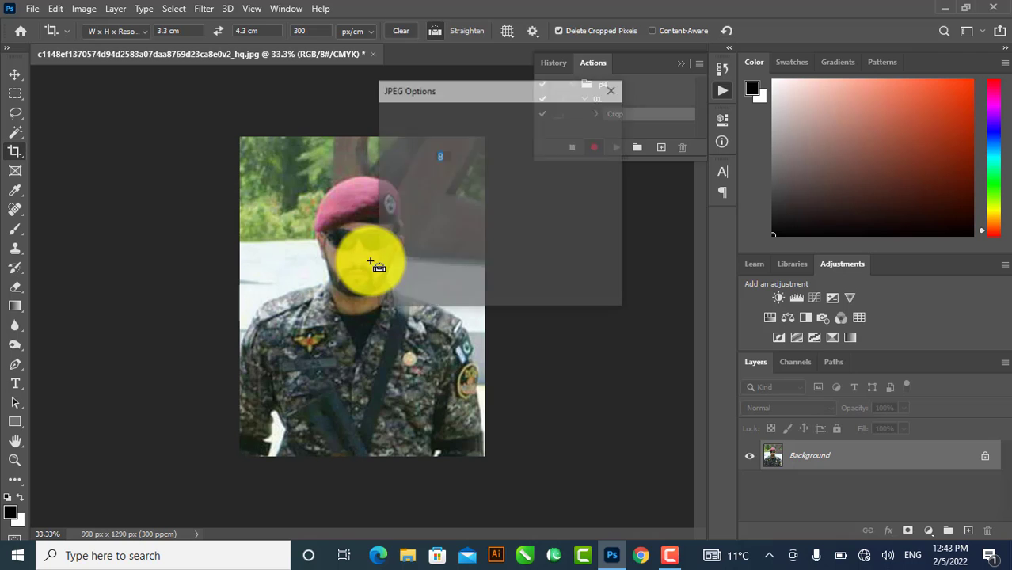
left_click(593, 142)
key("c")
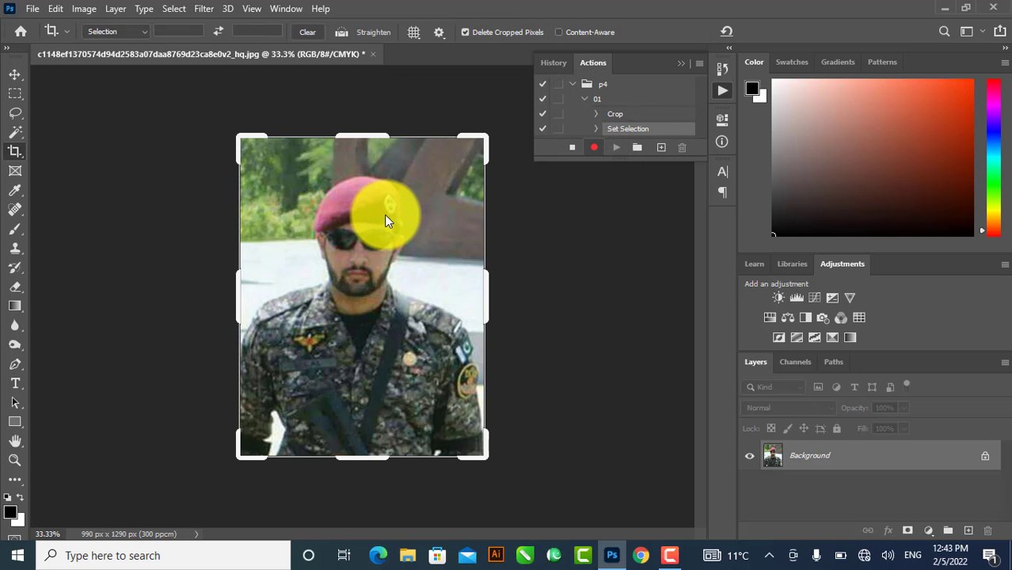
key("ctrl+a")
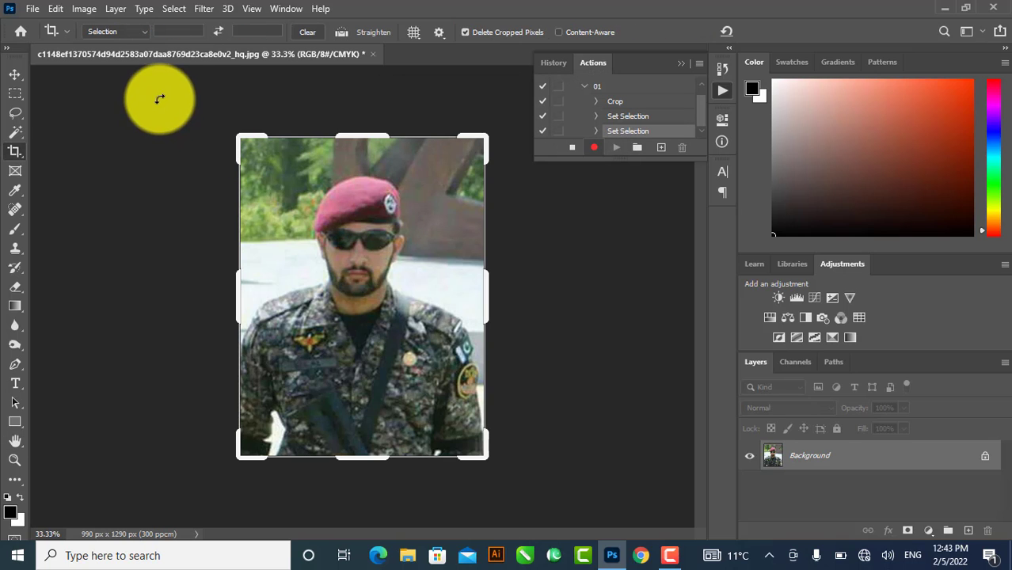
left_click(12, 76)
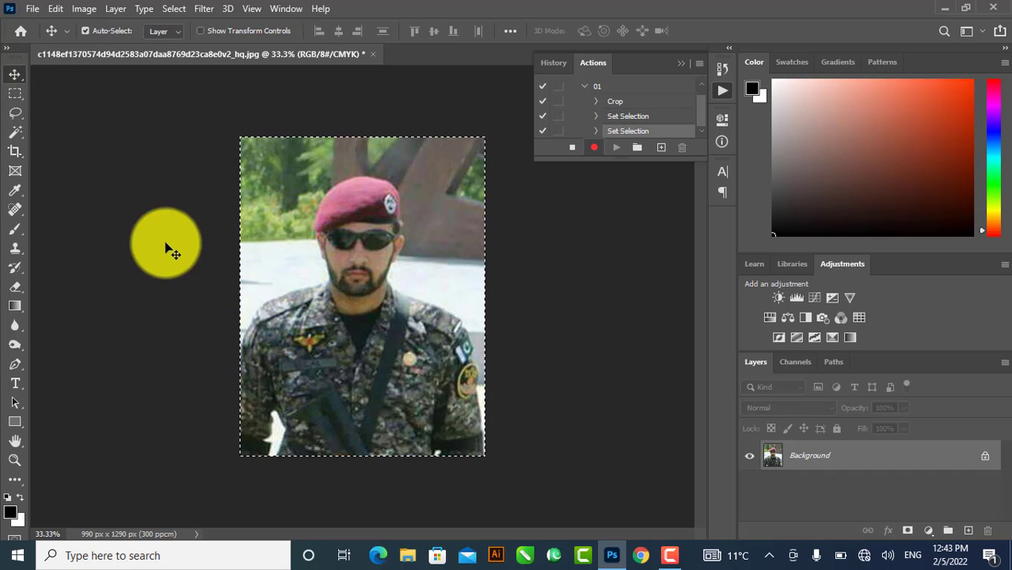
Outline the selection with a 2 px black centre stroke
left_click(57, 8)
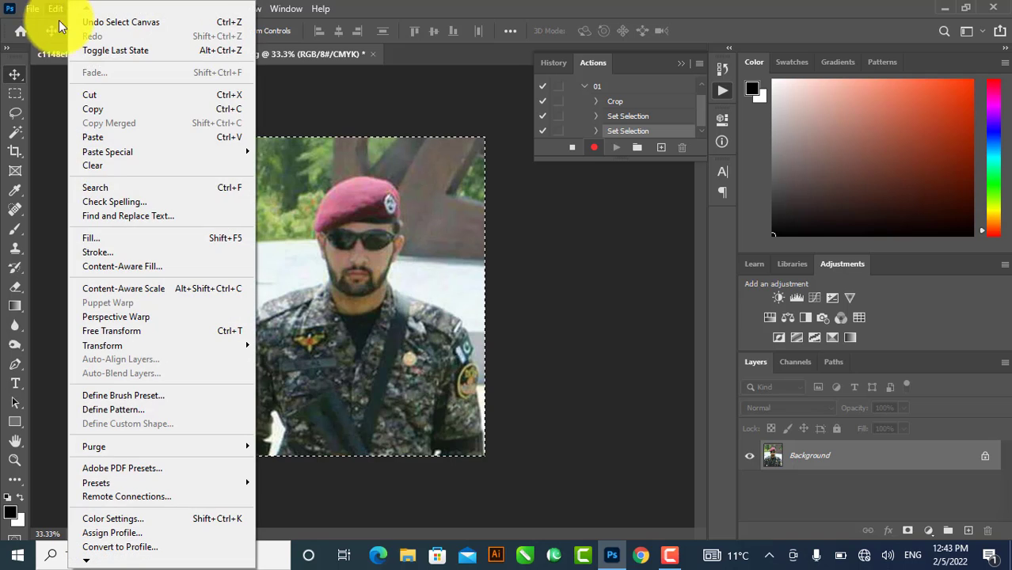
left_click(123, 253)
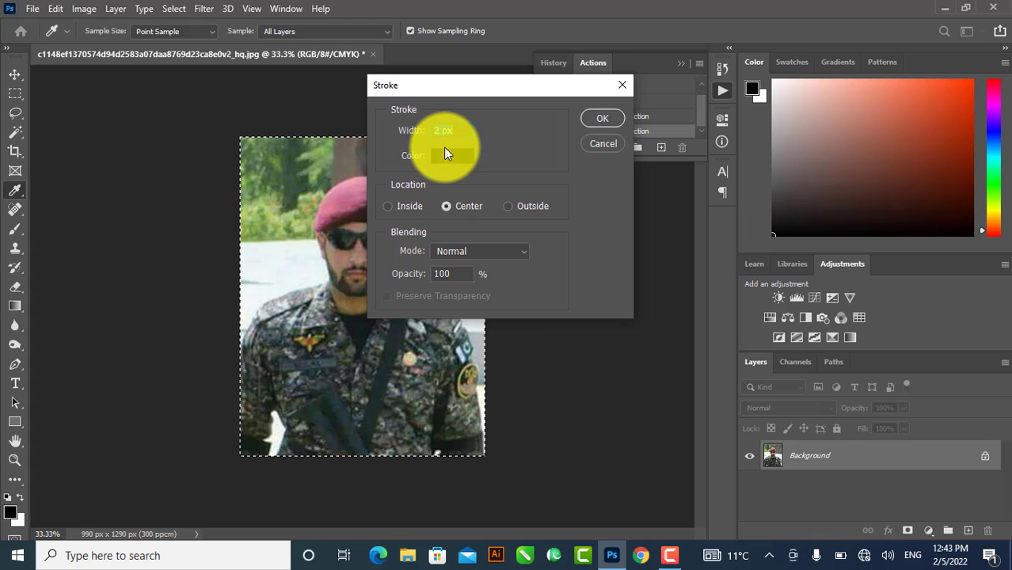
left_click(444, 155)
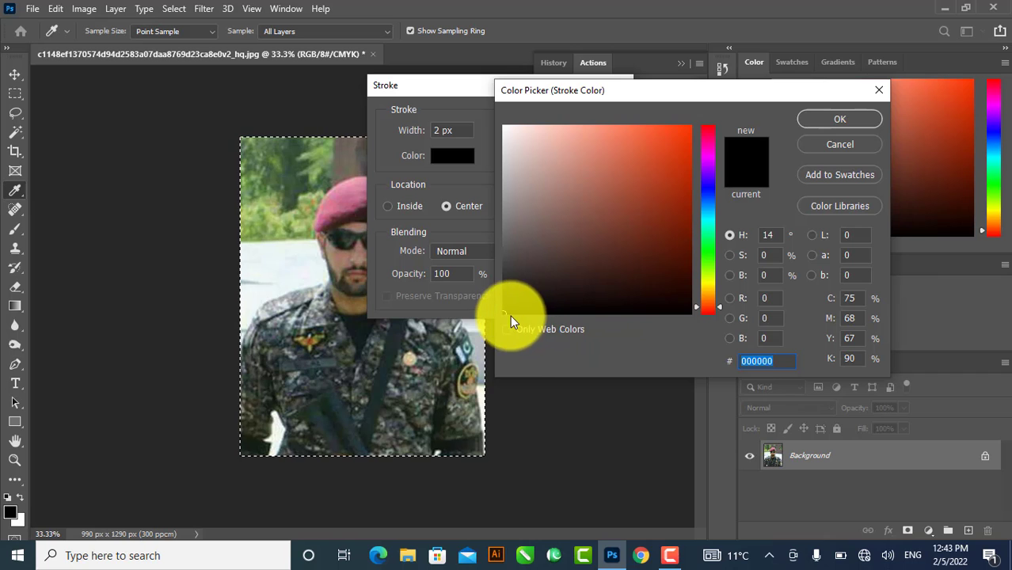
left_click(829, 118)
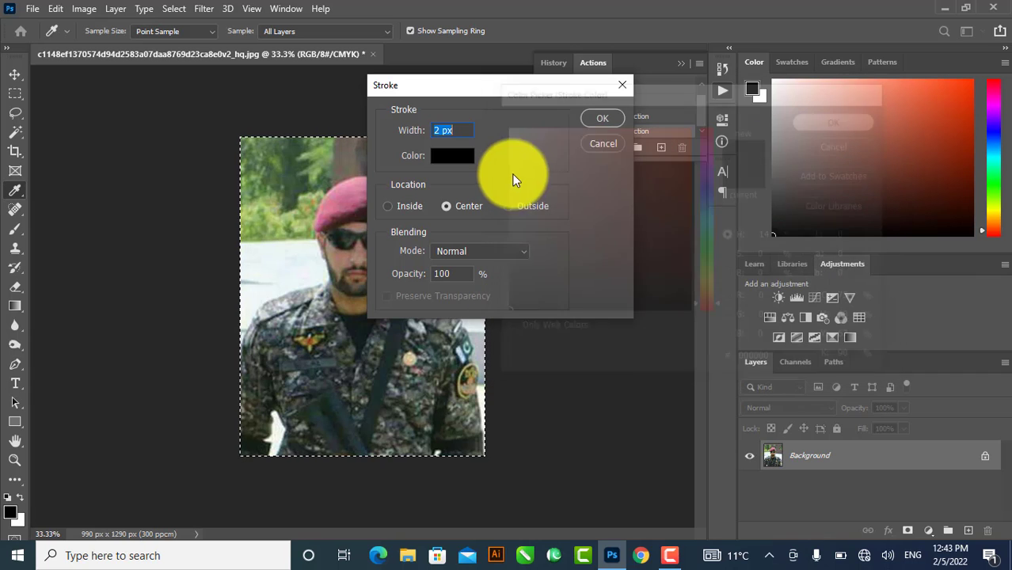
left_click(594, 118)
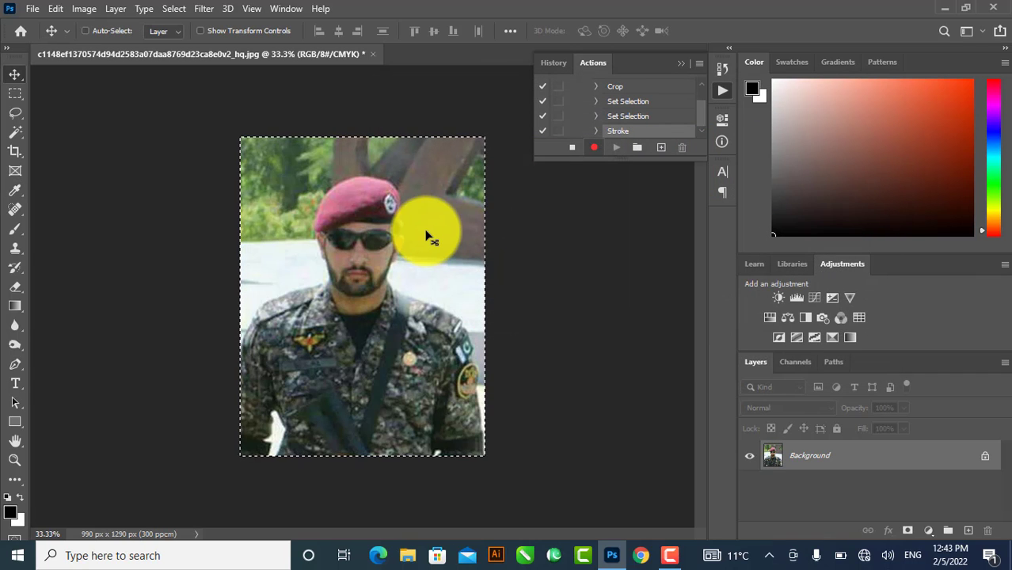
Enlarge the canvas to 108% width and 108% height, adding a white margin
key("ctrl+d")
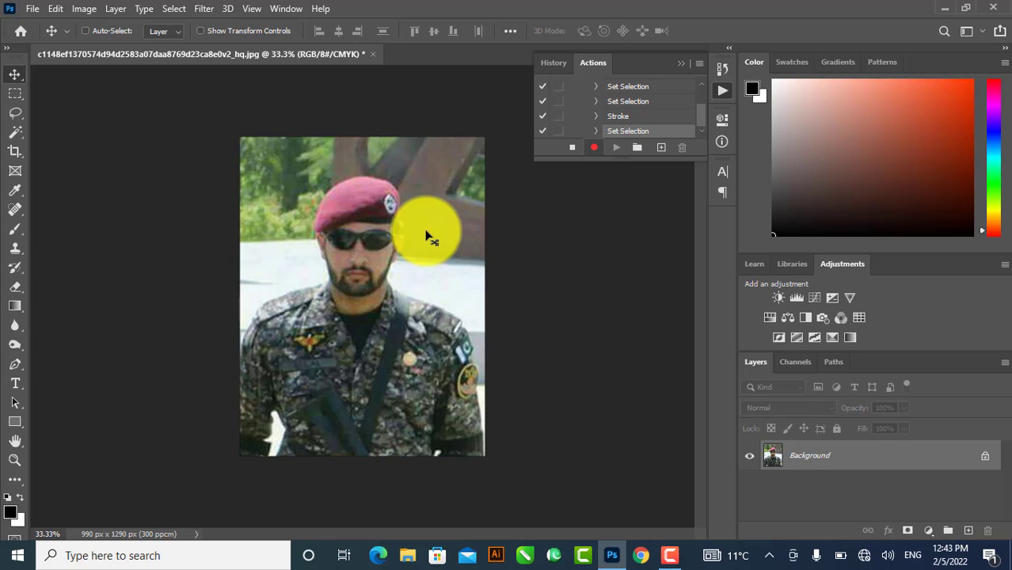
key("ctrl+a")
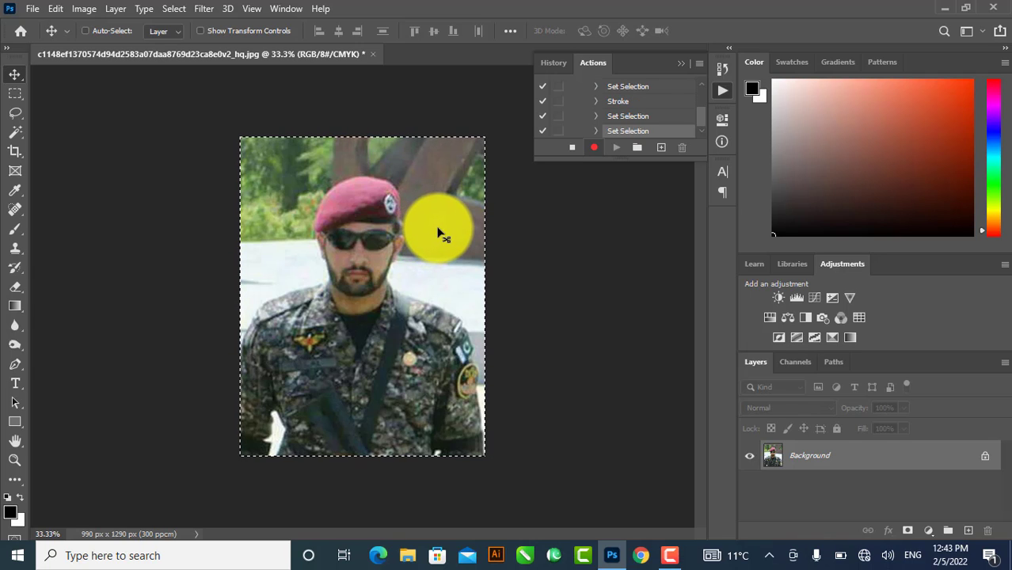
key("ctrl+alt+c")
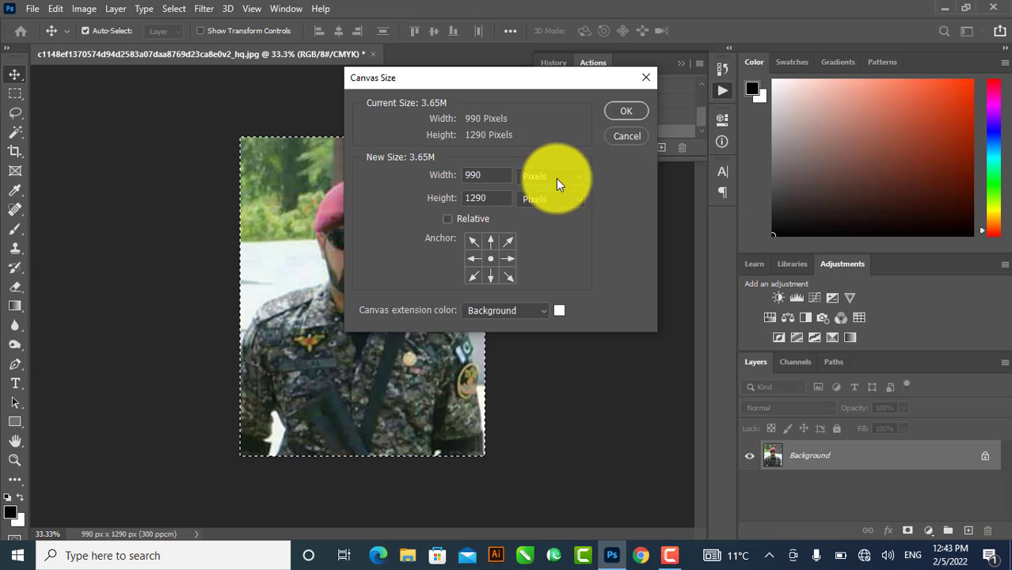
left_click(556, 178)
left_click(556, 190)
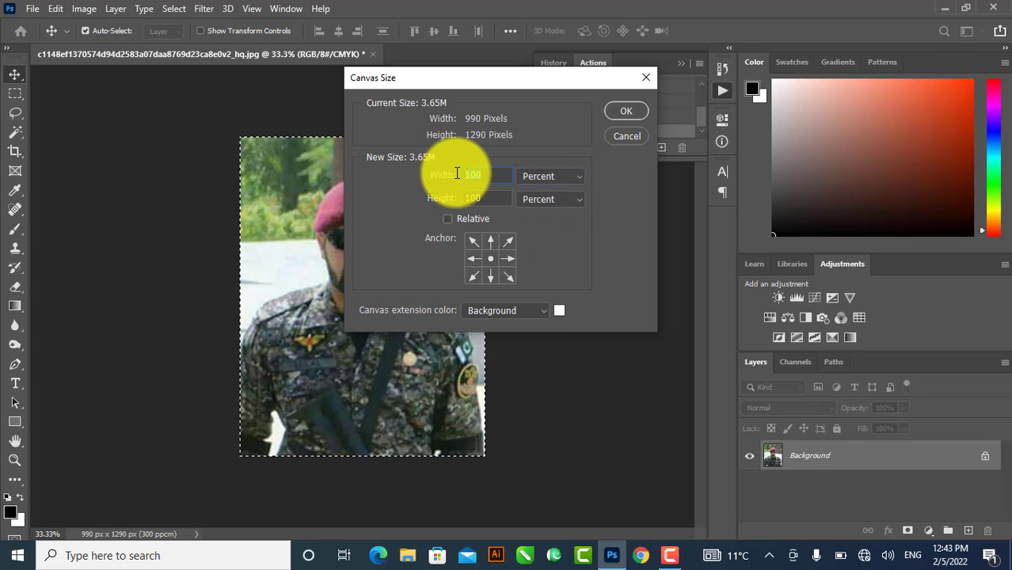
type("108")
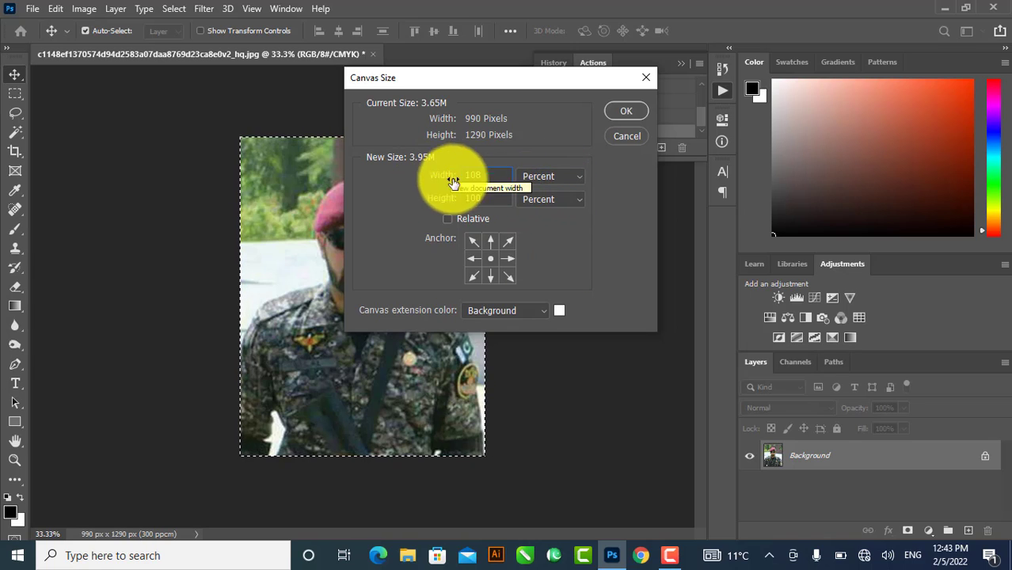
key("Tab")
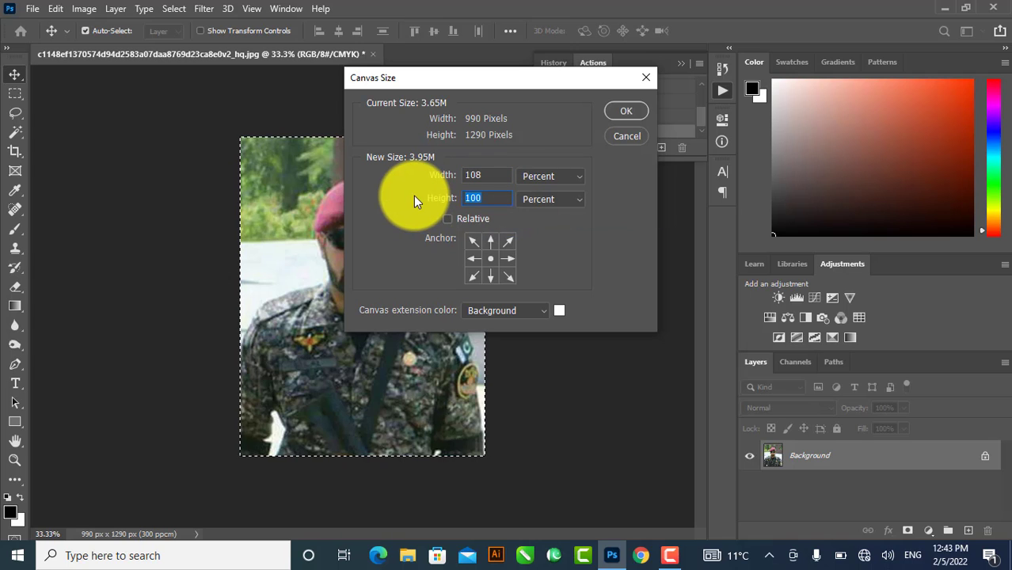
type("108")
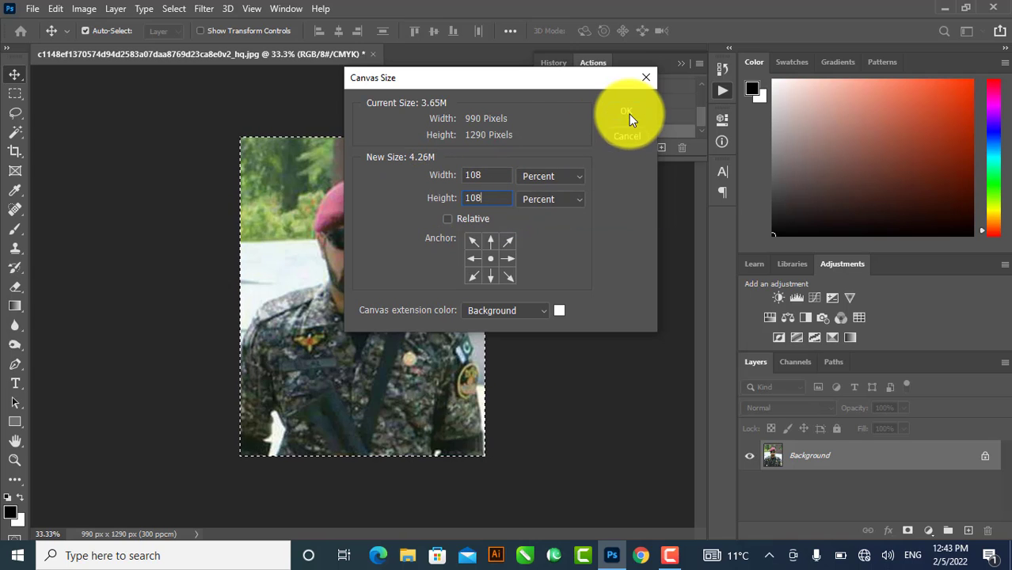
left_click(627, 113)
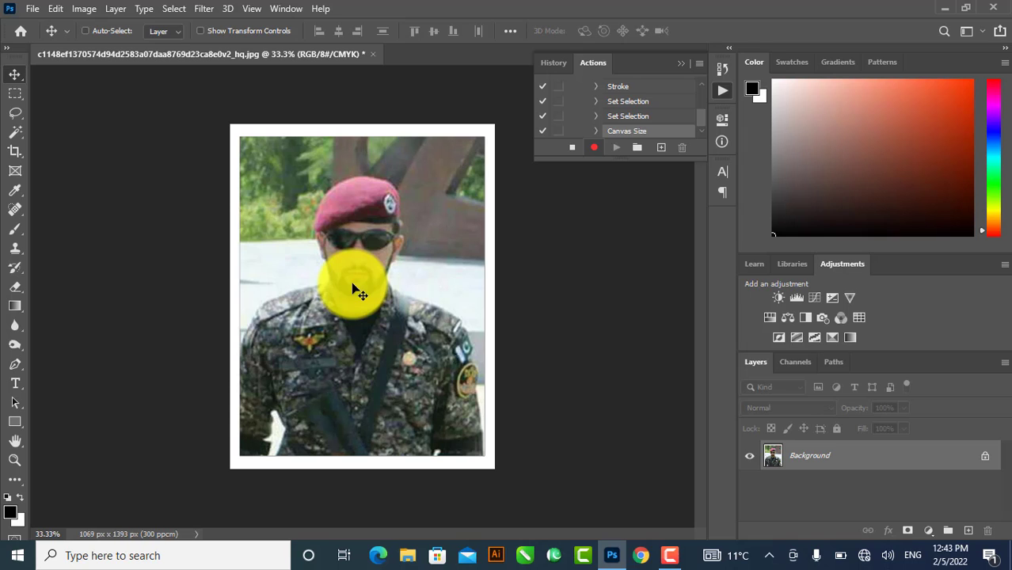
key("ctrl+a")
Stroke the edge of the enlarged canvas
left_click(55, 8)
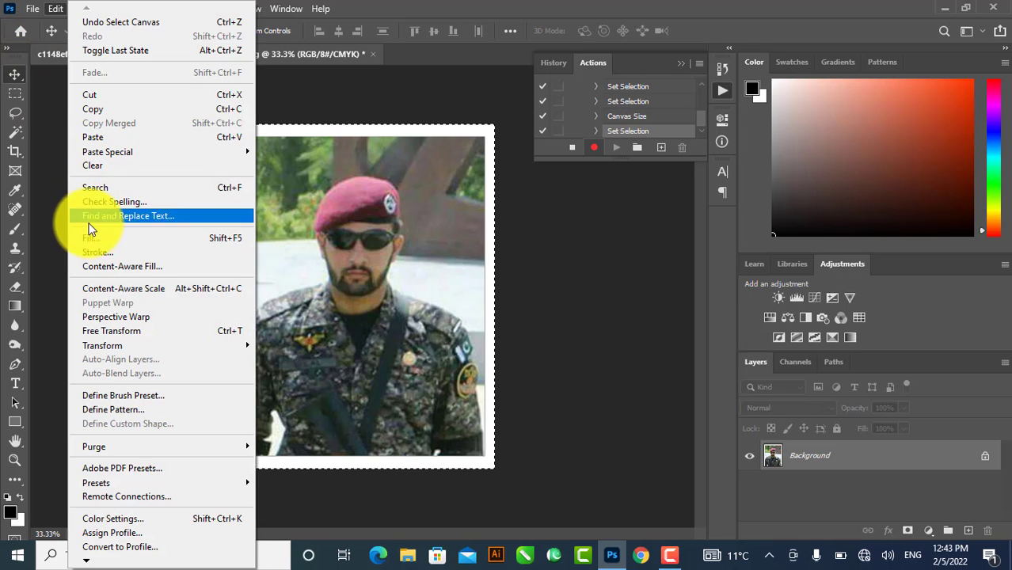
left_click(98, 251)
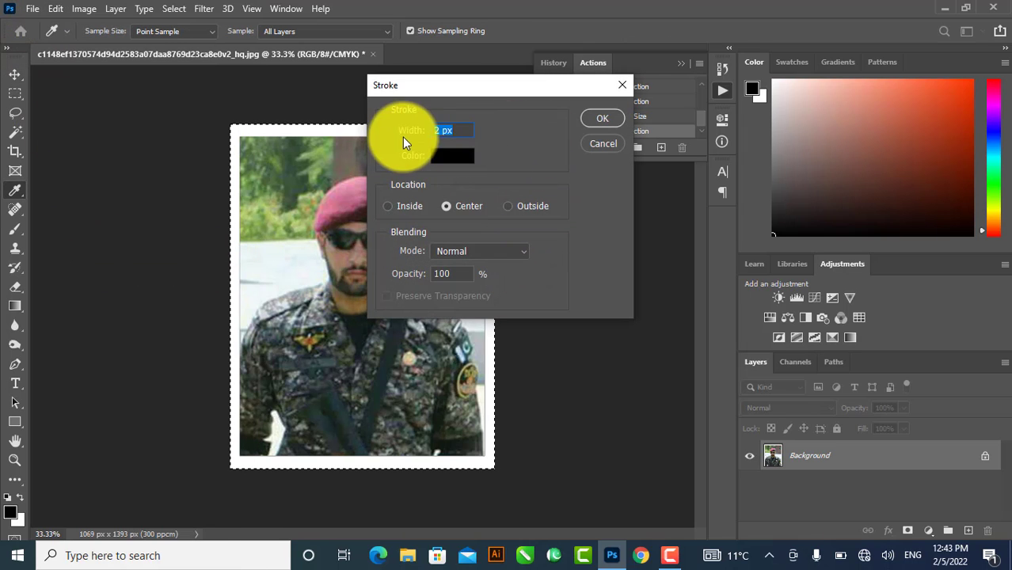
left_click(593, 119)
Copy the whole bordered photo and start a clipboard-sized new document
key("v")
key("ctrl+d")
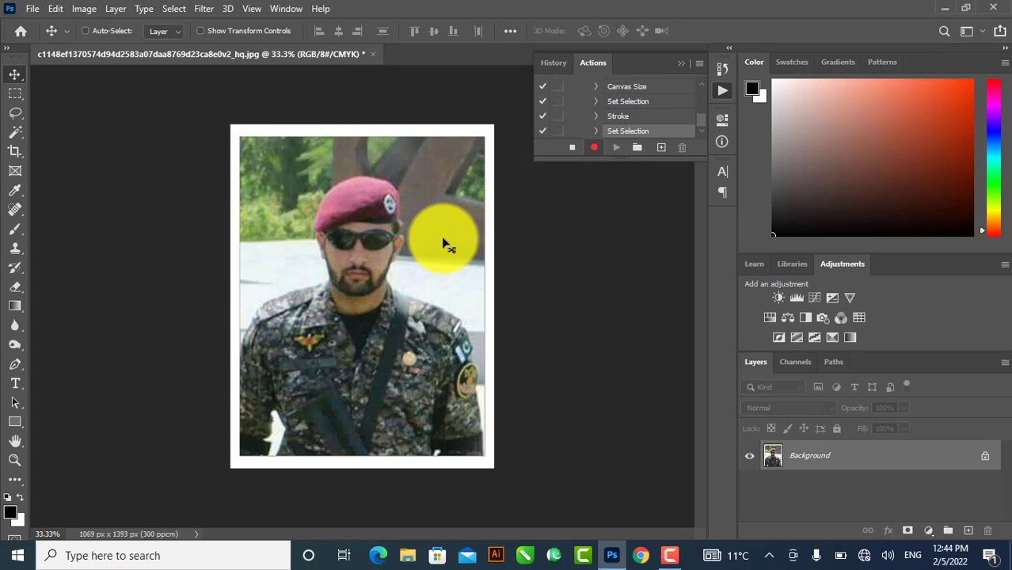
key("ctrl+a")
key("ctrl+c")
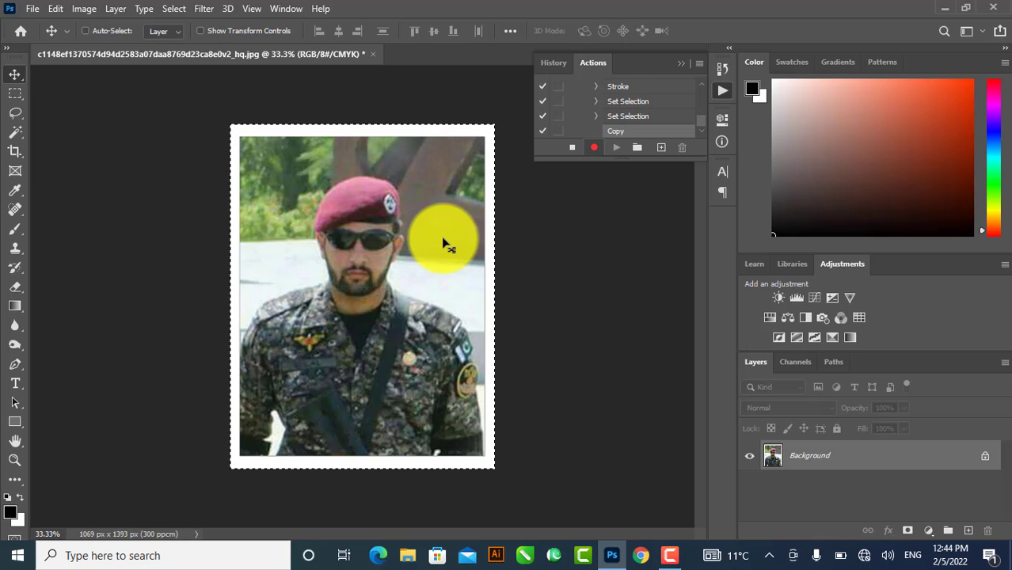
key("ctrl+n")
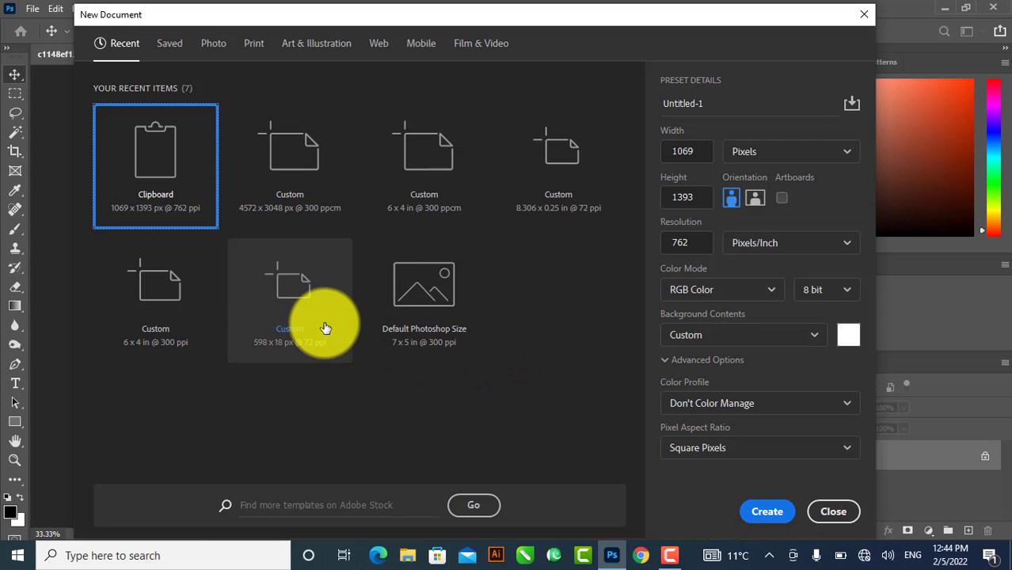
Create a 6 × 4 inch document with resolution 300 pixels/centimetre
left_click(780, 153)
left_click(776, 235)
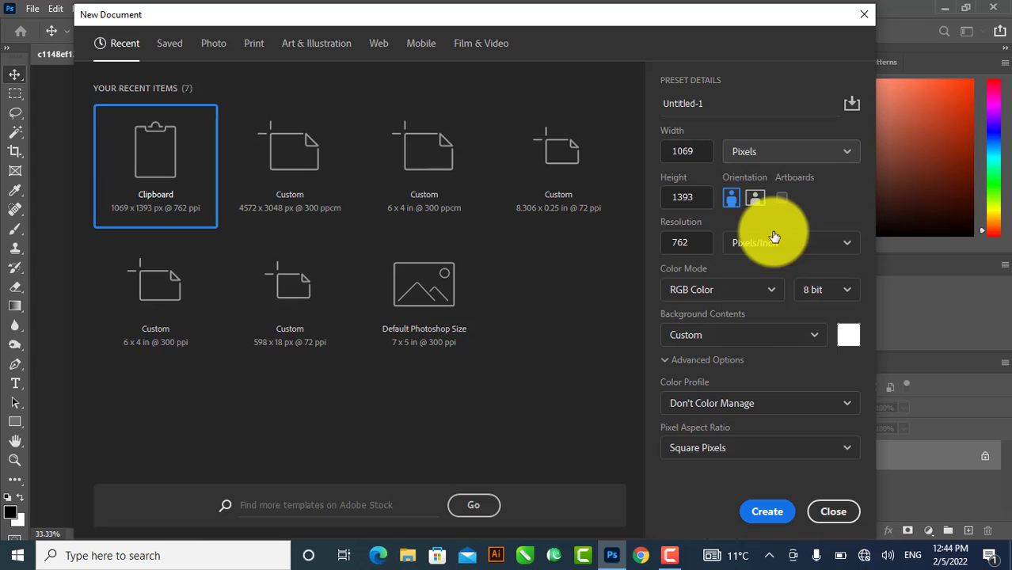
left_click(763, 154)
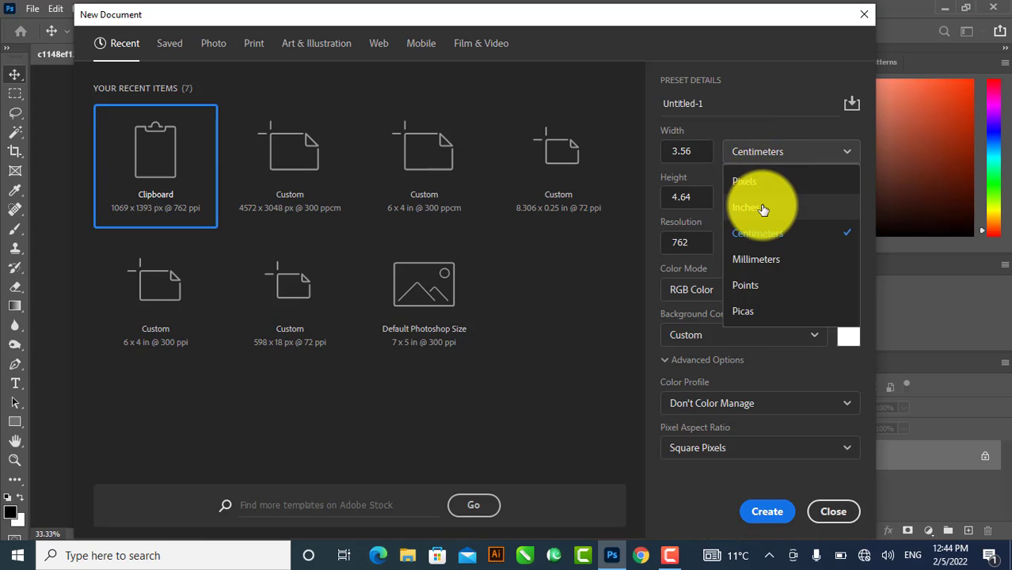
left_click(763, 212)
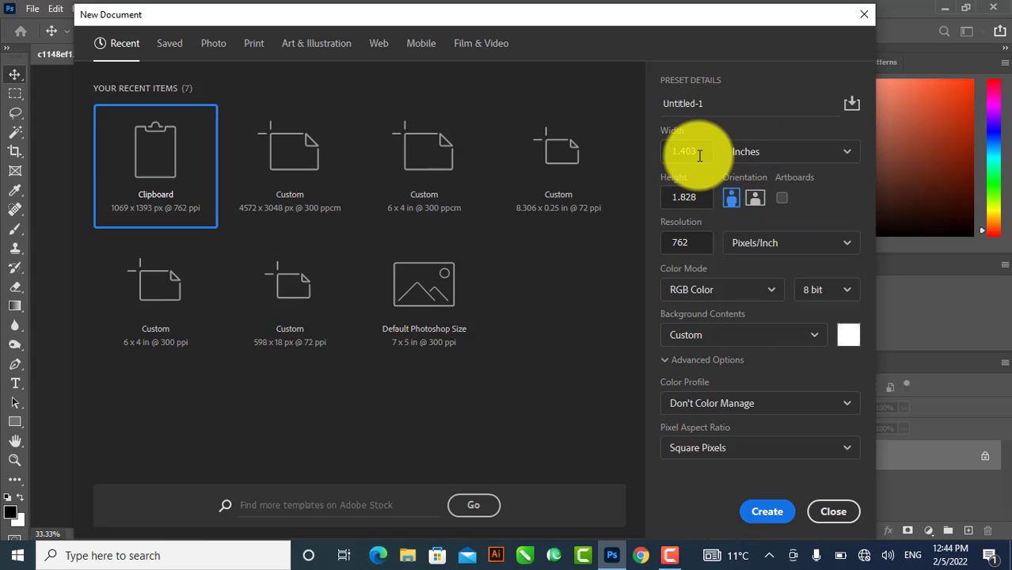
left_click_drag(700, 153, 662, 147)
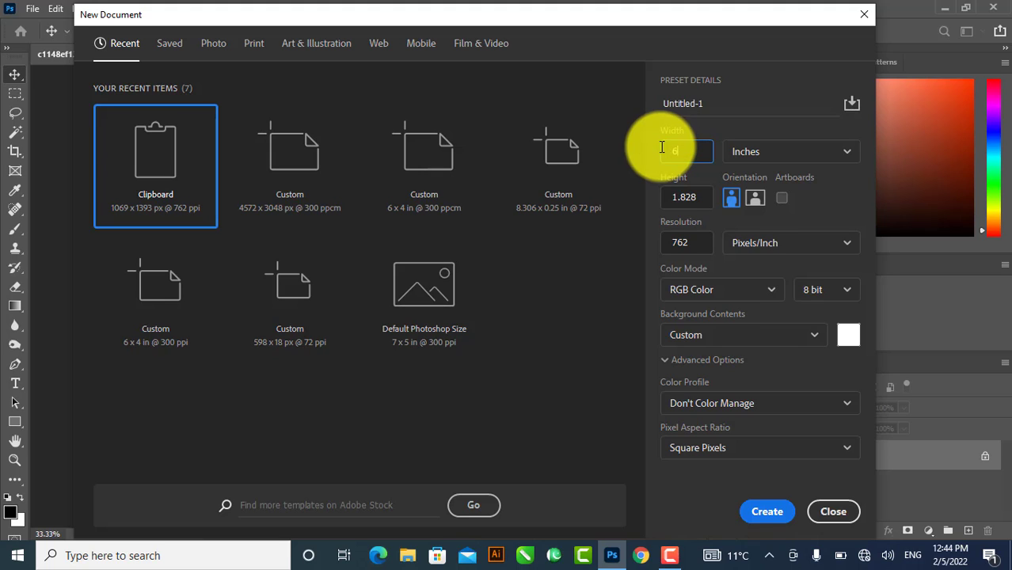
type("6")
left_click_drag(688, 198, 648, 201)
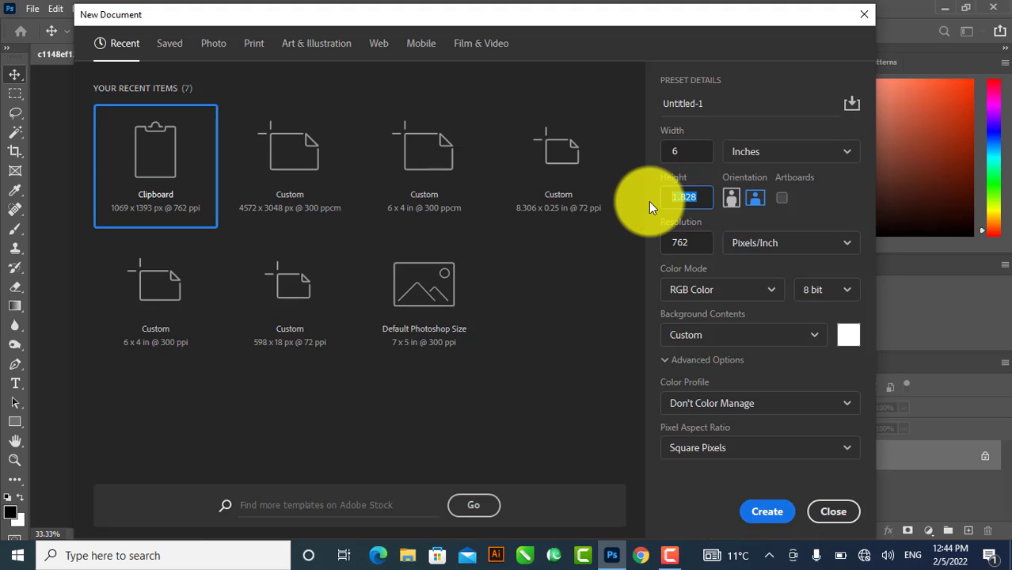
type("4")
left_click(779, 252)
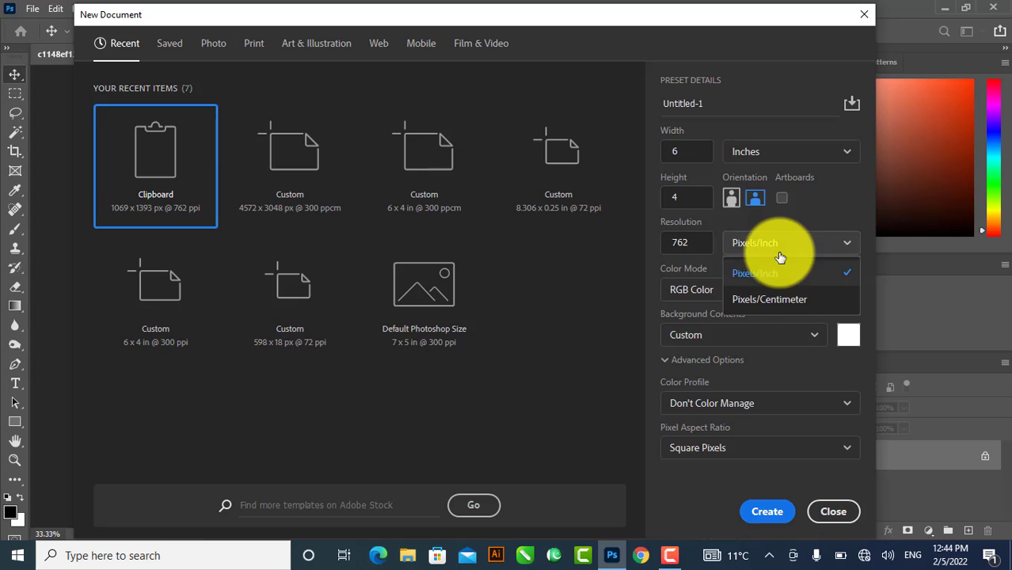
left_click(779, 299)
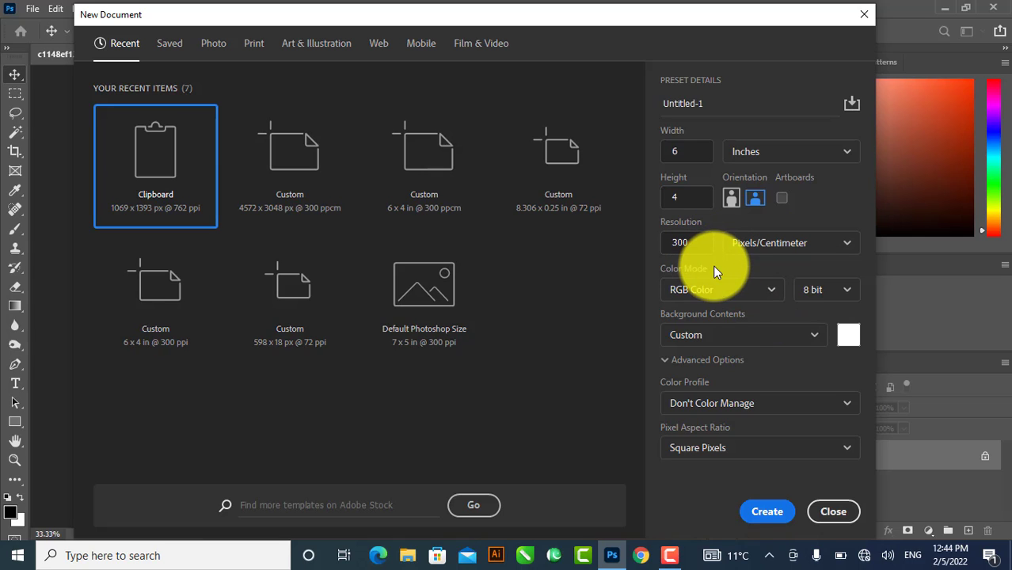
left_click(766, 513)
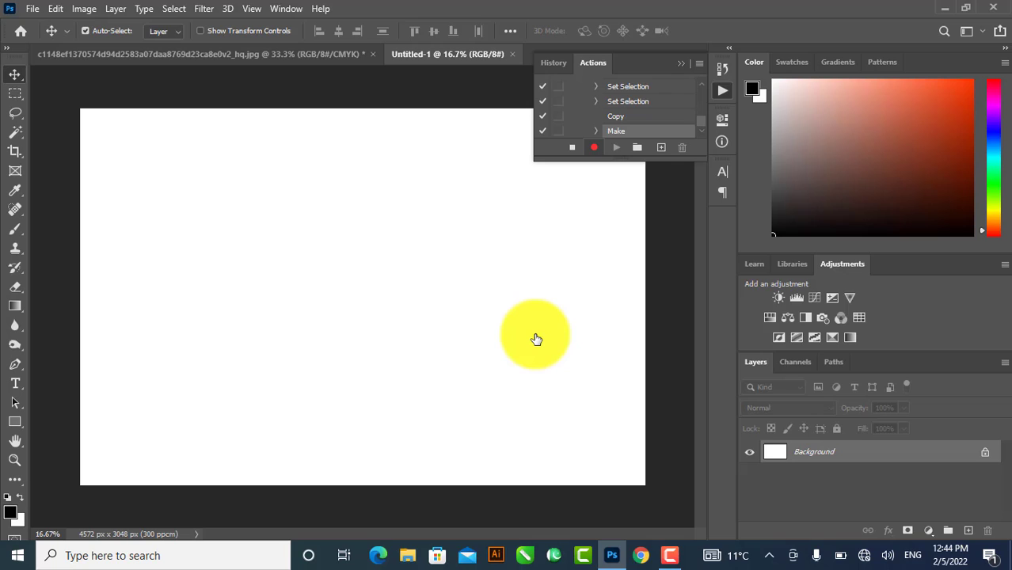
Paste the bordered photo into Untitled-1 and move it to the top-left corner
key("ctrl")
key("ctrl+v")
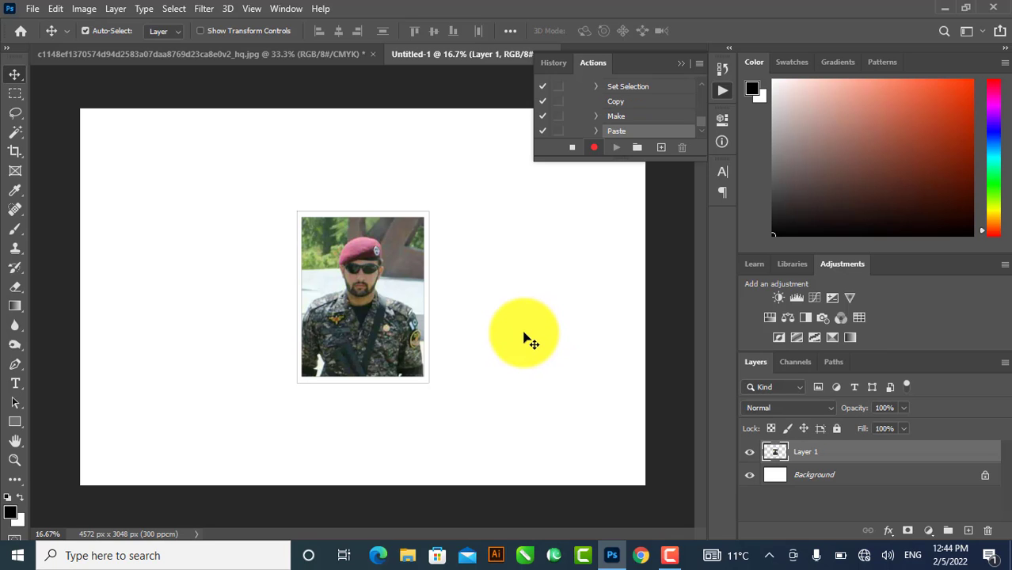
left_click(262, 56)
key("ctrl+e")
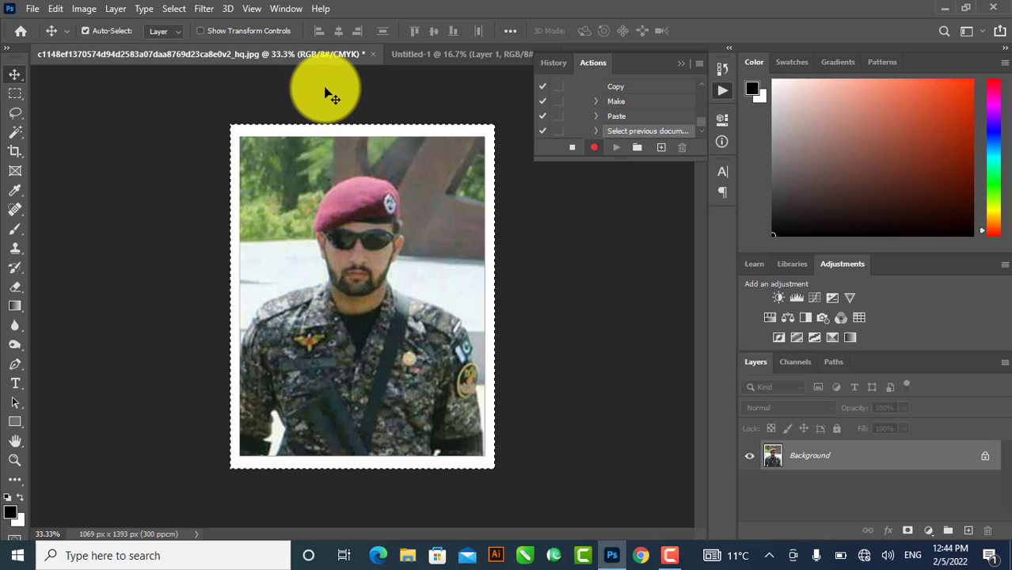
left_click(459, 53)
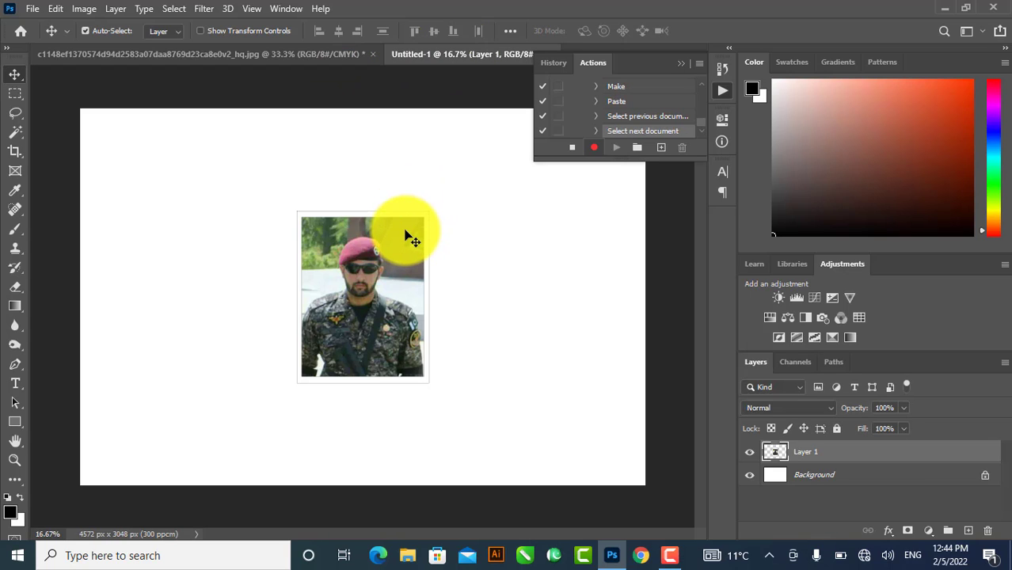
mouse_move(348, 273)
left_mouse_down()
mouse_move(171, 204)
mouse_move(168, 188)
left_mouse_up()
key("shift+Left")
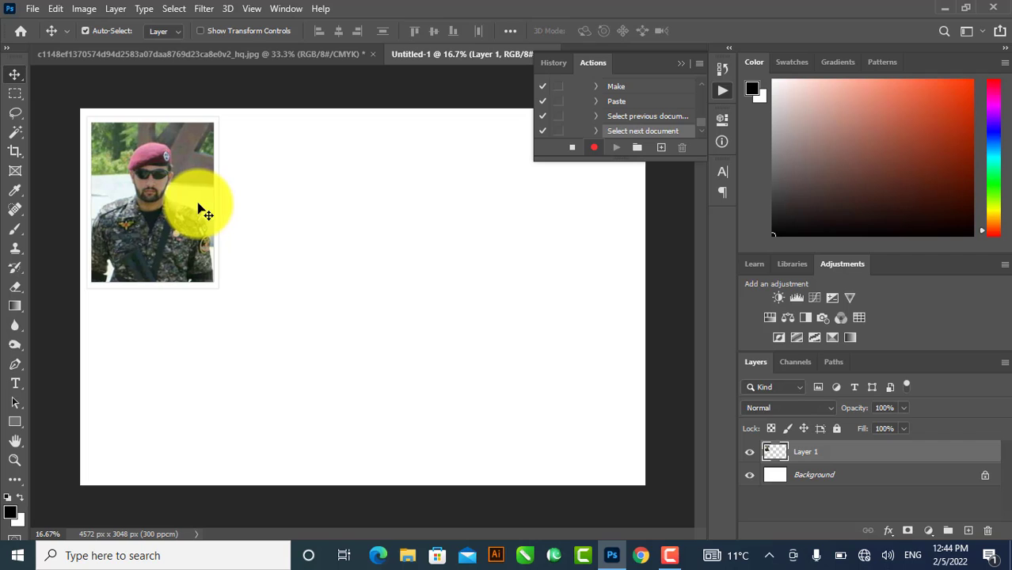
key("shift+Left")
key("shift+Left")
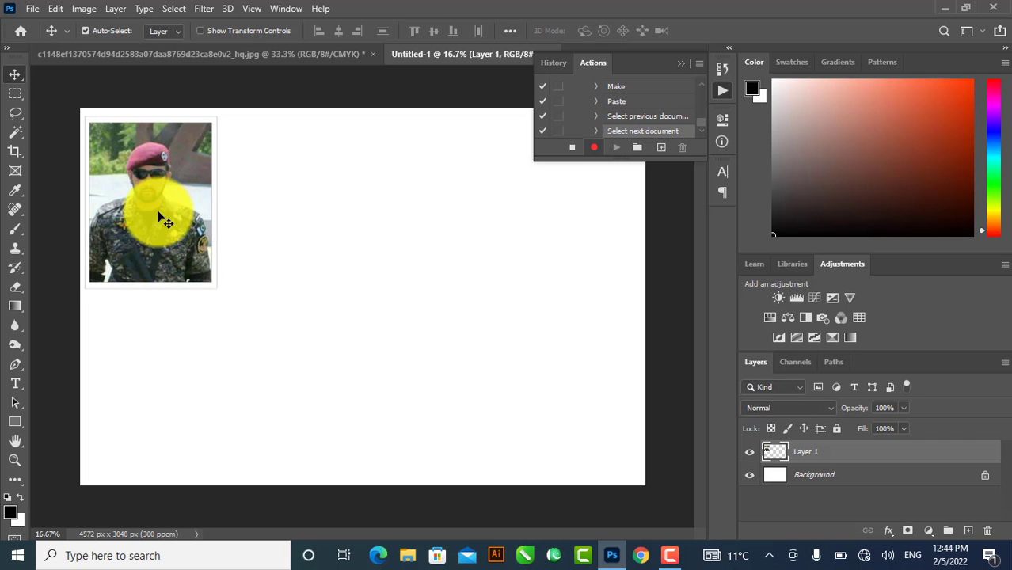
Copy the photo below, then the column to the right, merging layers each time
left_click_drag(162, 247, 160, 388)
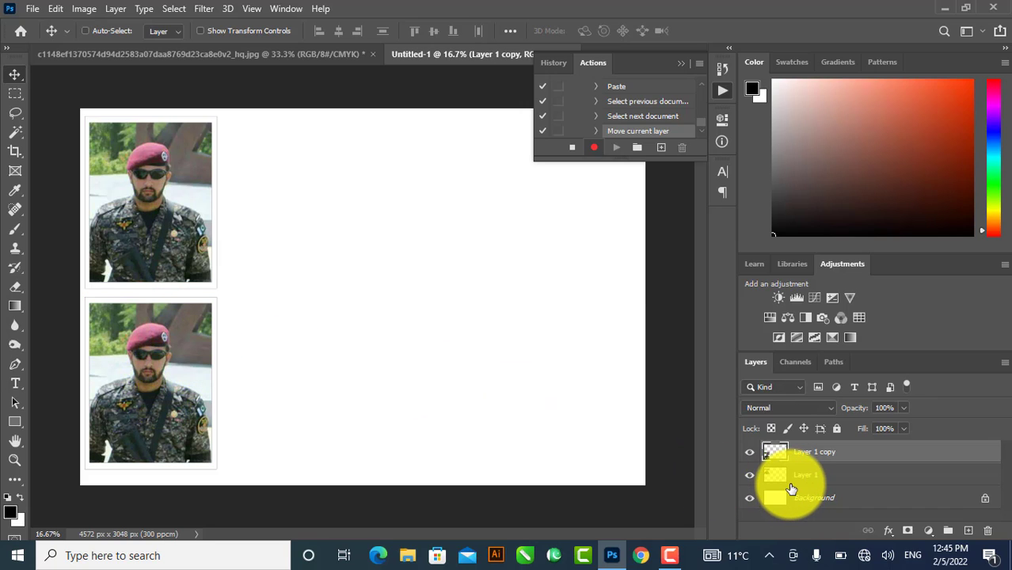
key("ctrl+e")
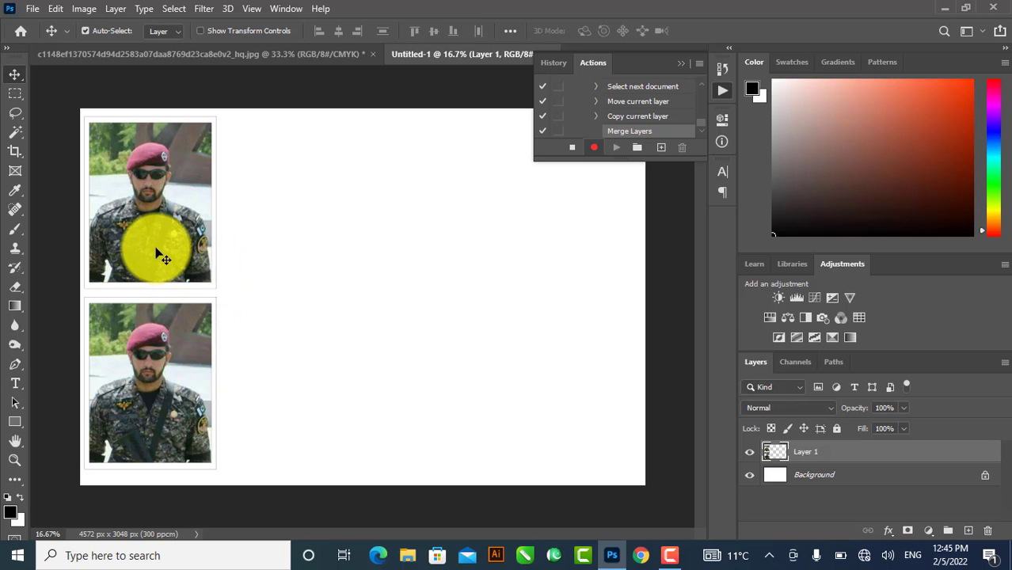
left_click_drag(185, 249, 293, 252)
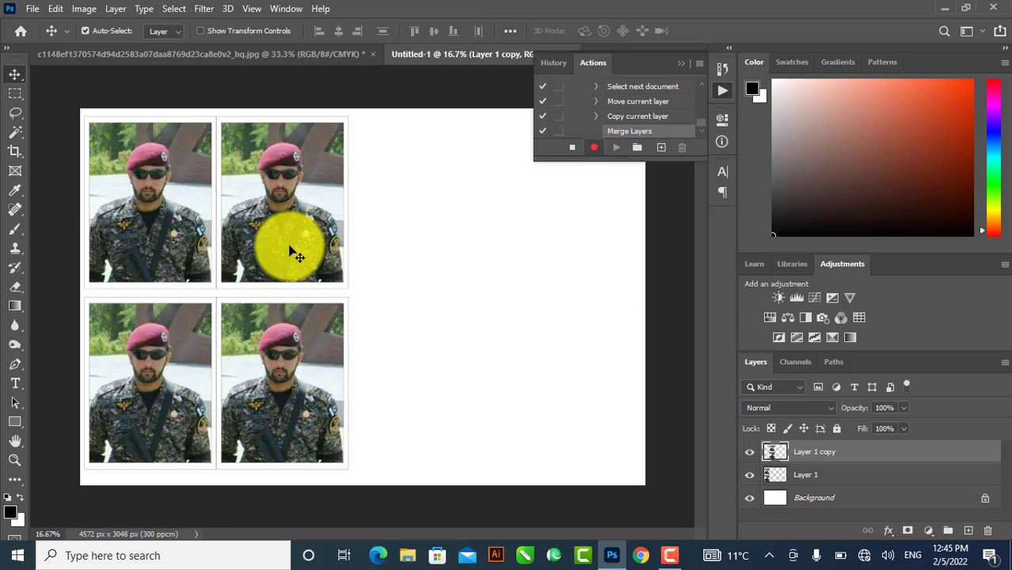
key("ctrl+e")
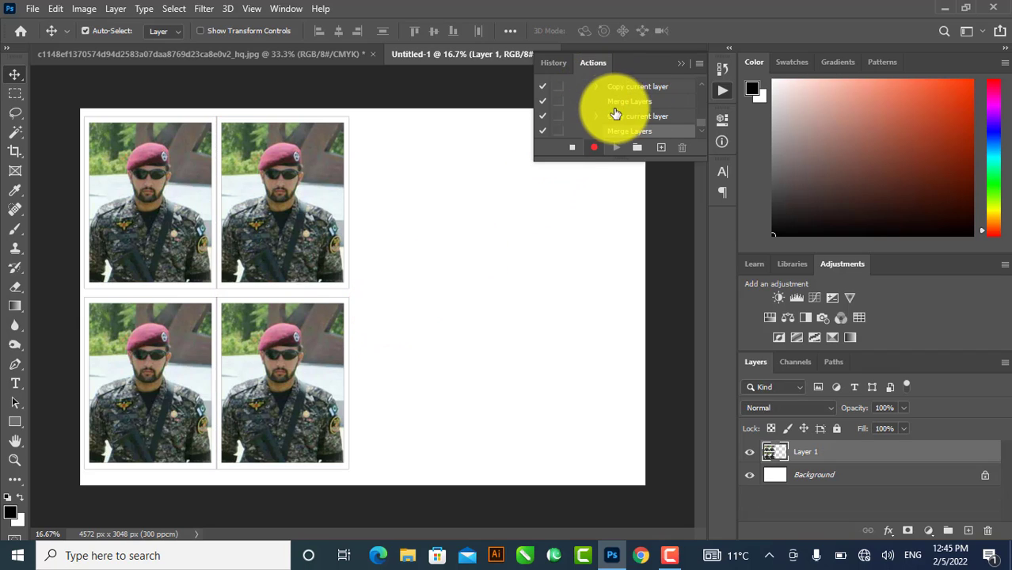
Stop recording action 01, collapse its steps, and return to the deselected soldier photo
scroll(615, 111, "up", 1)
scroll(616, 115, "up", 1)
scroll(615, 117, "up", 1)
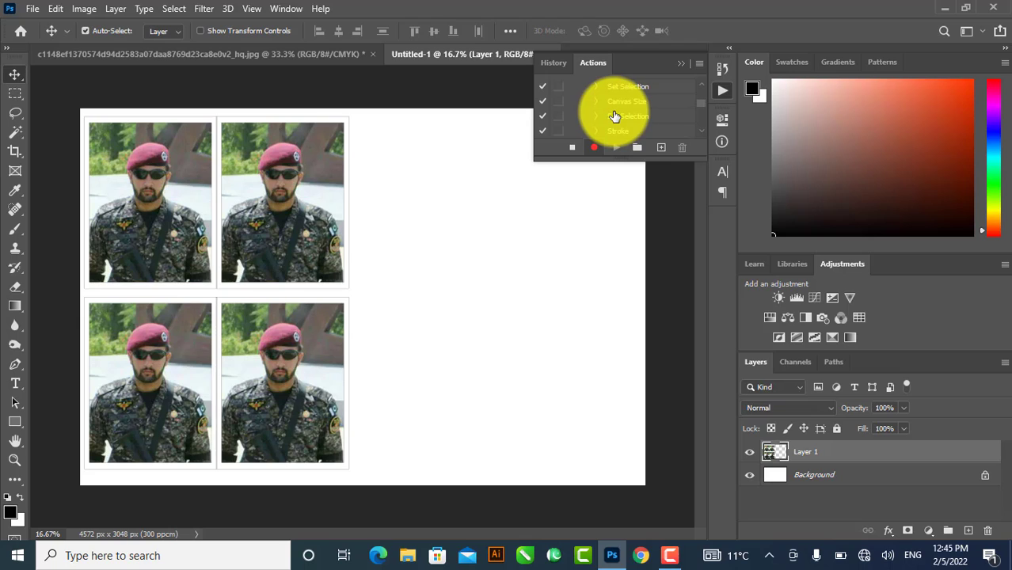
scroll(585, 125, "up", 3)
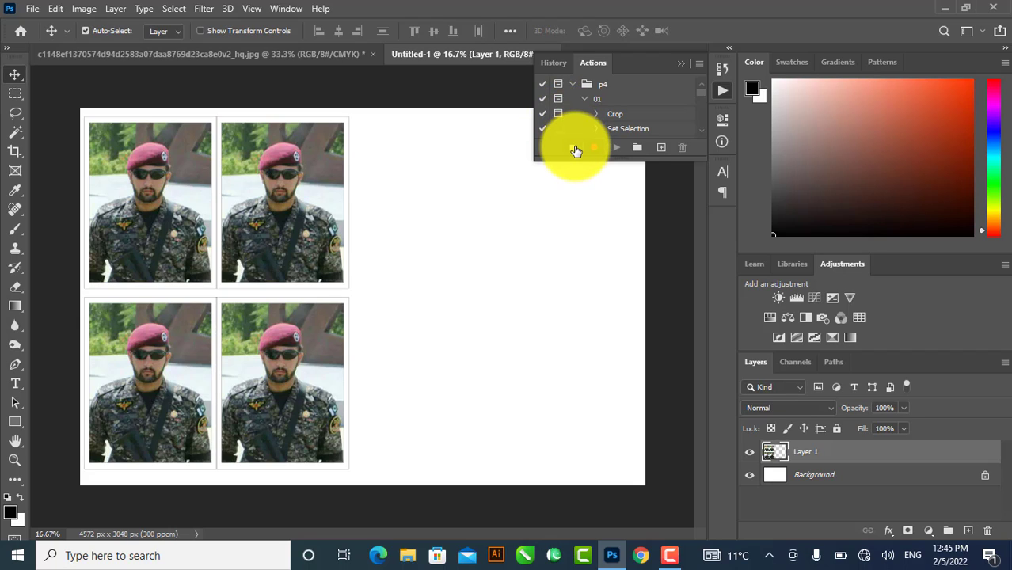
left_click(576, 151)
left_click(596, 114)
left_click(594, 114)
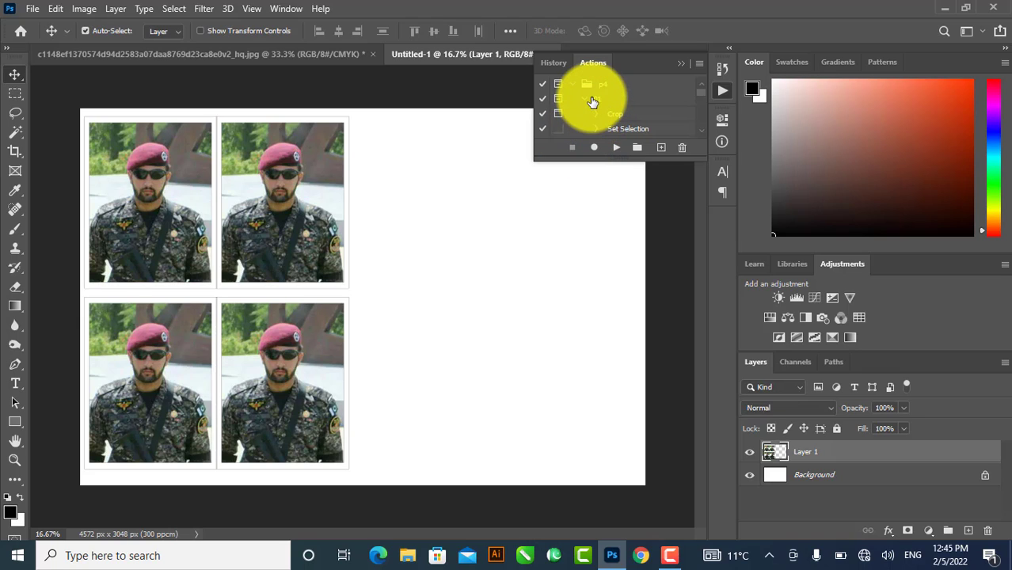
left_click(579, 100)
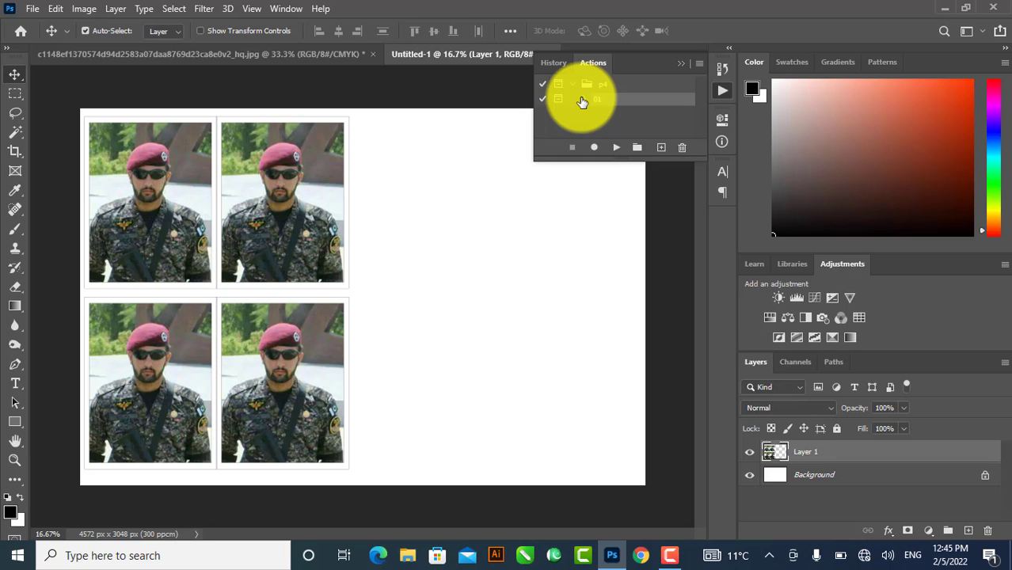
left_click(283, 55)
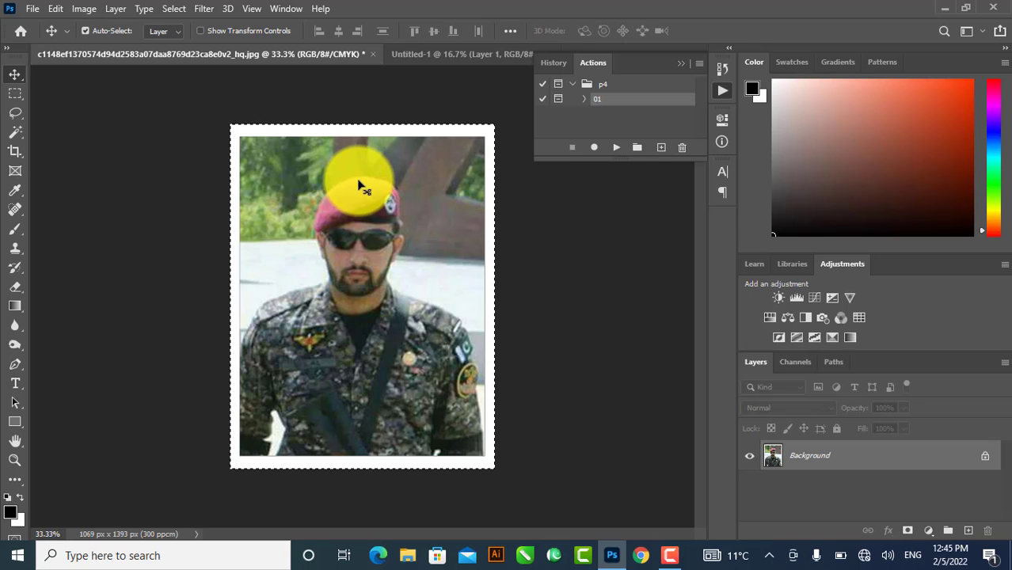
key("ctrl+d")
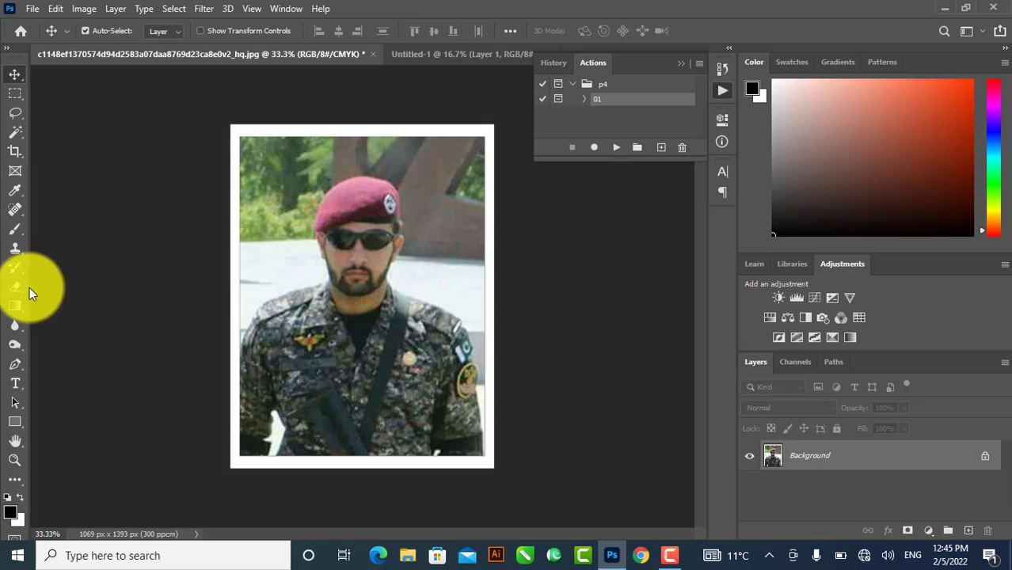
Trace a closed Pen path around the soldier's head and shoulders
left_click(15, 364)
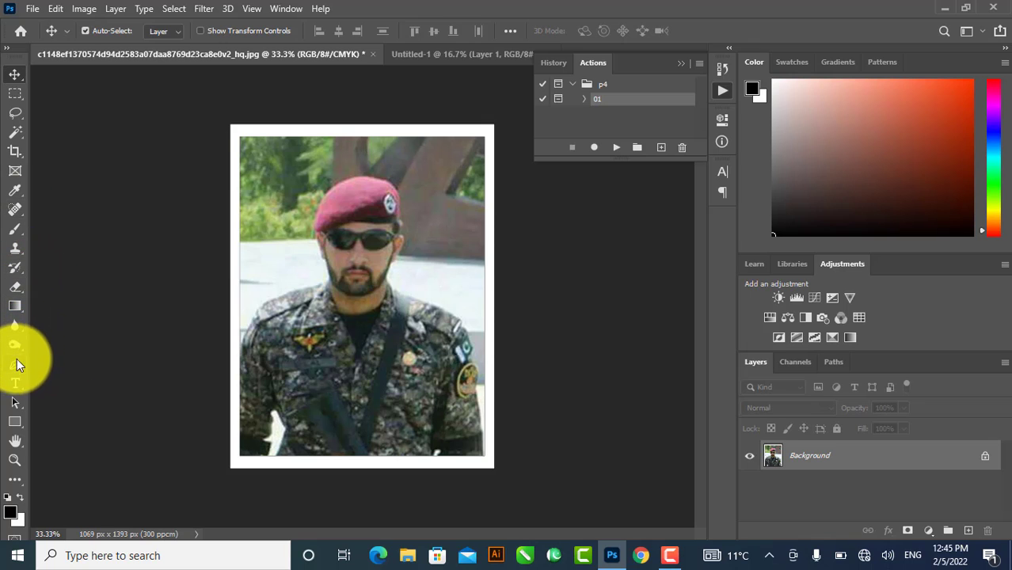
left_click(230, 333)
left_click(279, 285)
left_click(299, 239)
left_click(322, 186)
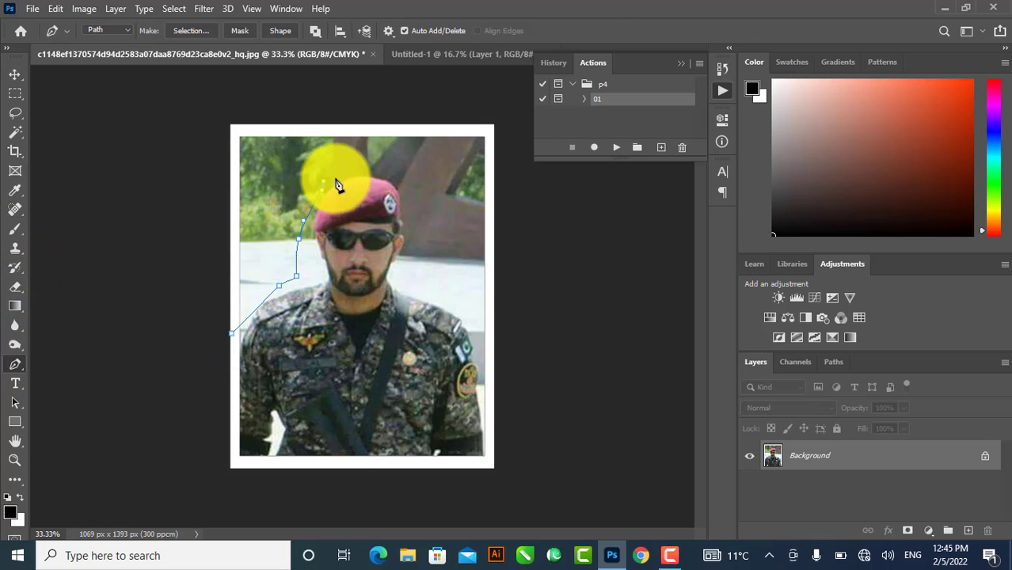
left_click(388, 176)
left_click(453, 228)
left_click(452, 294)
left_click_drag(508, 335, 513, 276)
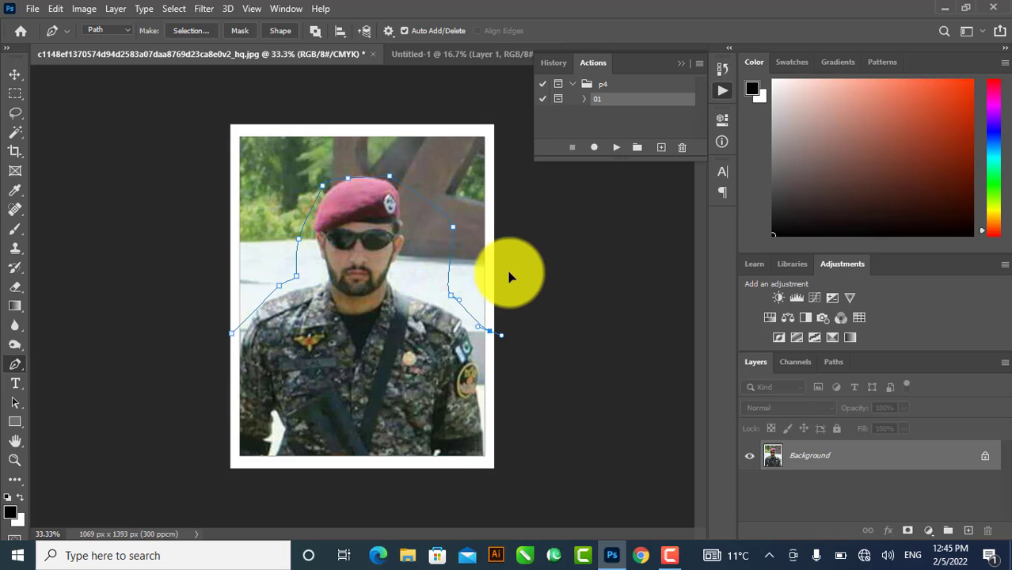
left_click(520, 148)
left_click(494, 115)
left_click(442, 99)
left_click(384, 93)
left_click(327, 89)
left_click(219, 110)
left_click_drag(171, 175, 153, 225)
left_click_drag(153, 290, 190, 355)
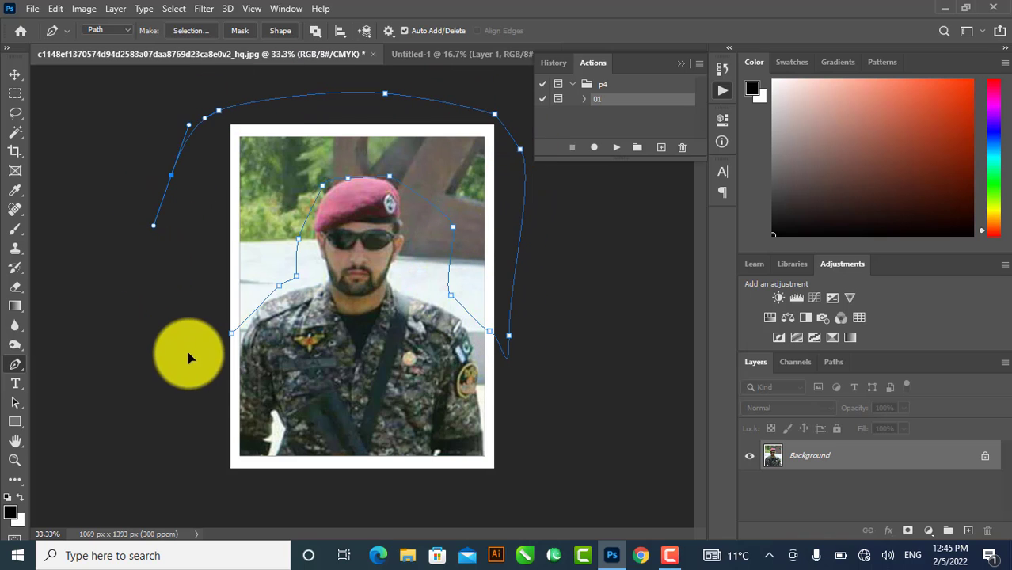
left_click(231, 334)
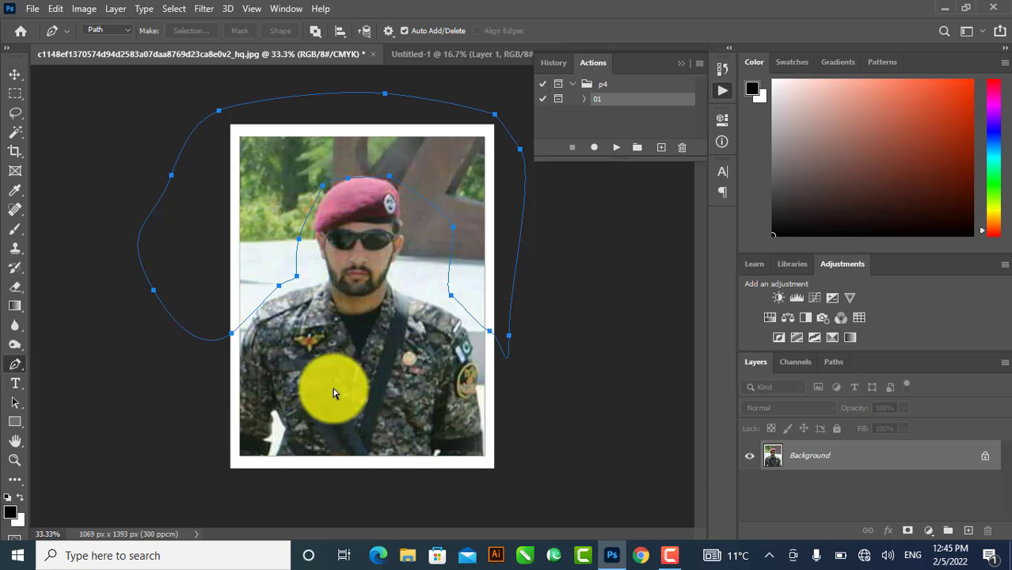
Load the path as a selection, unlock Background as Layer 0, and delete the surroundings
key("ctrl+Return")
double_click(826, 455)
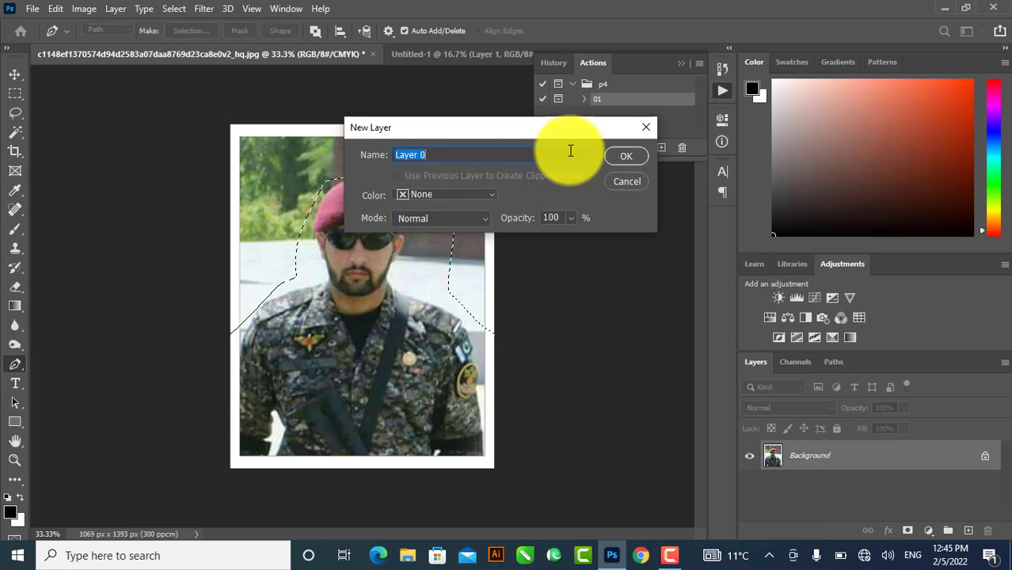
left_click(616, 163)
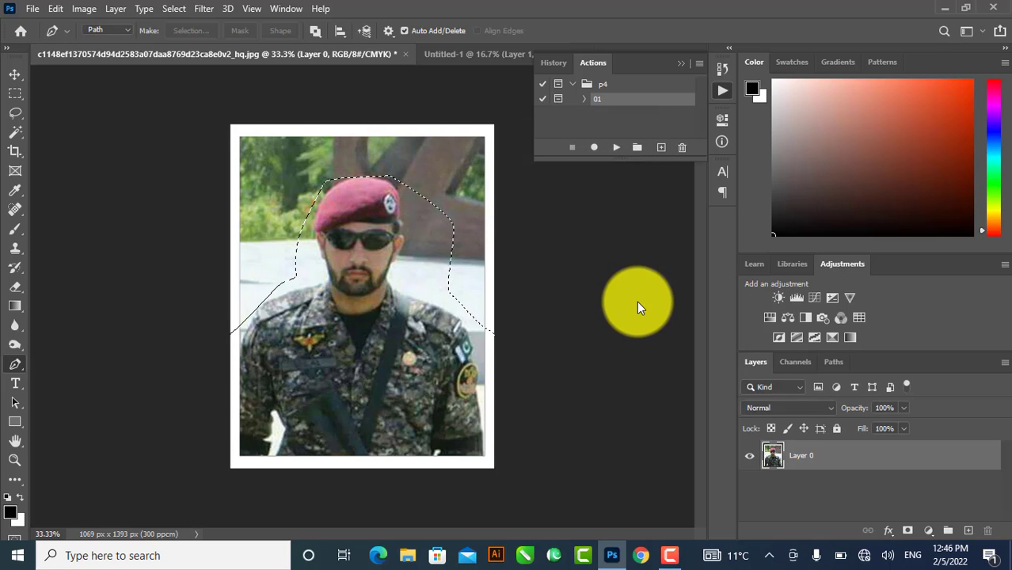
key("ctrl+shift+i")
key("Delete")
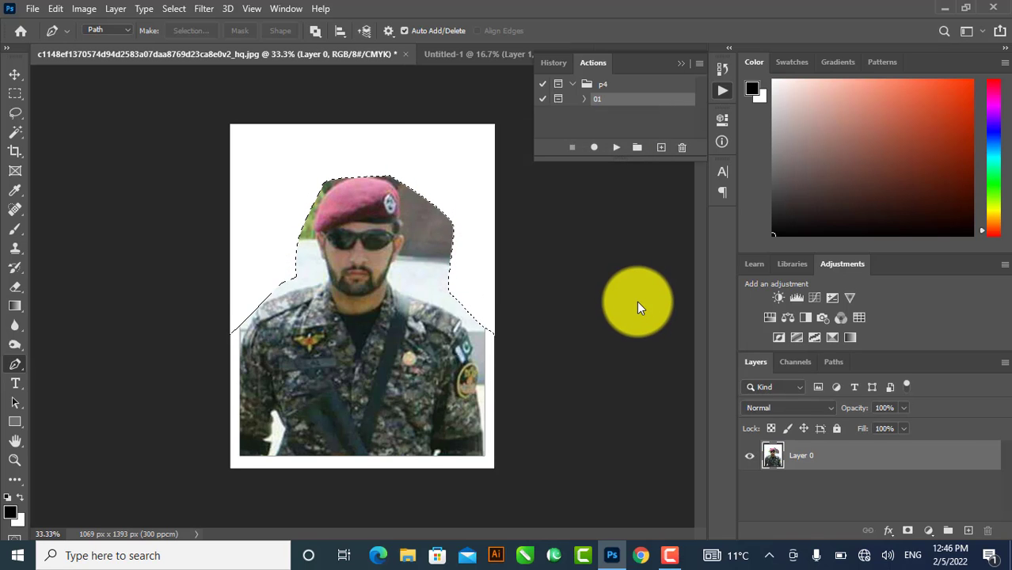
key("ctrl+d")
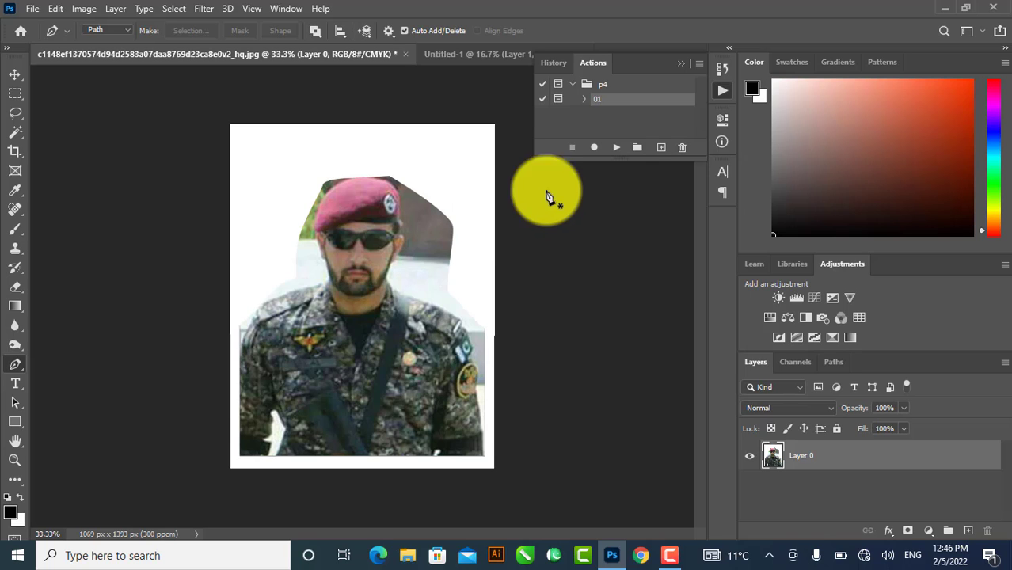
Play action 01, adjust the photo in the crop frame, and confirm to continue
left_click(618, 148)
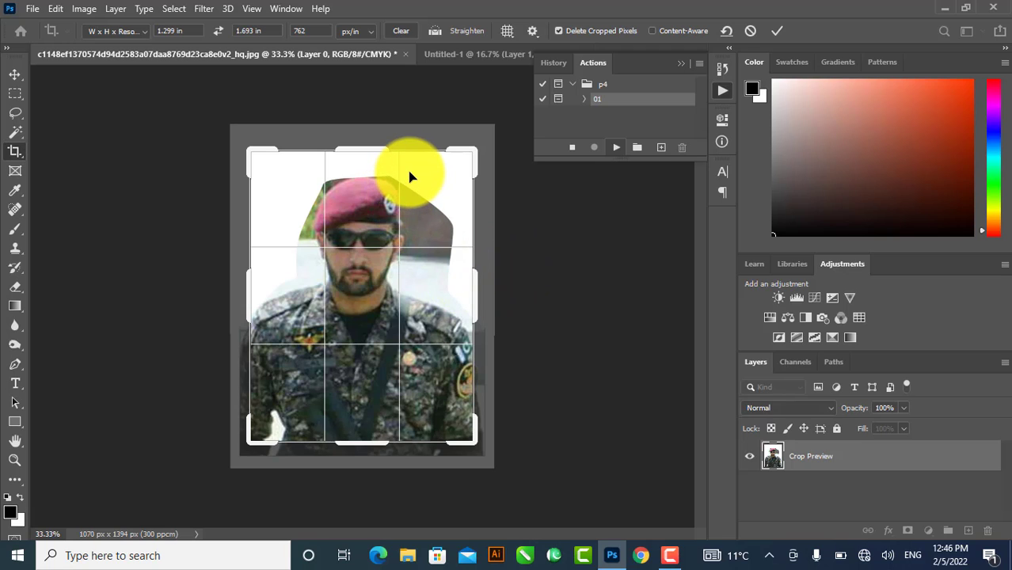
left_click_drag(427, 198, 436, 198)
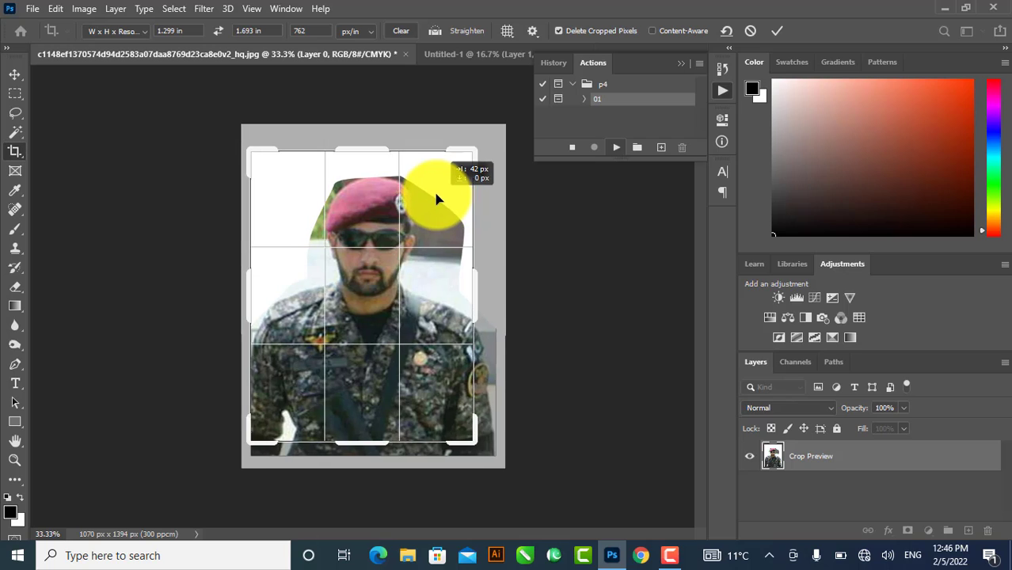
left_click_drag(436, 197, 433, 197)
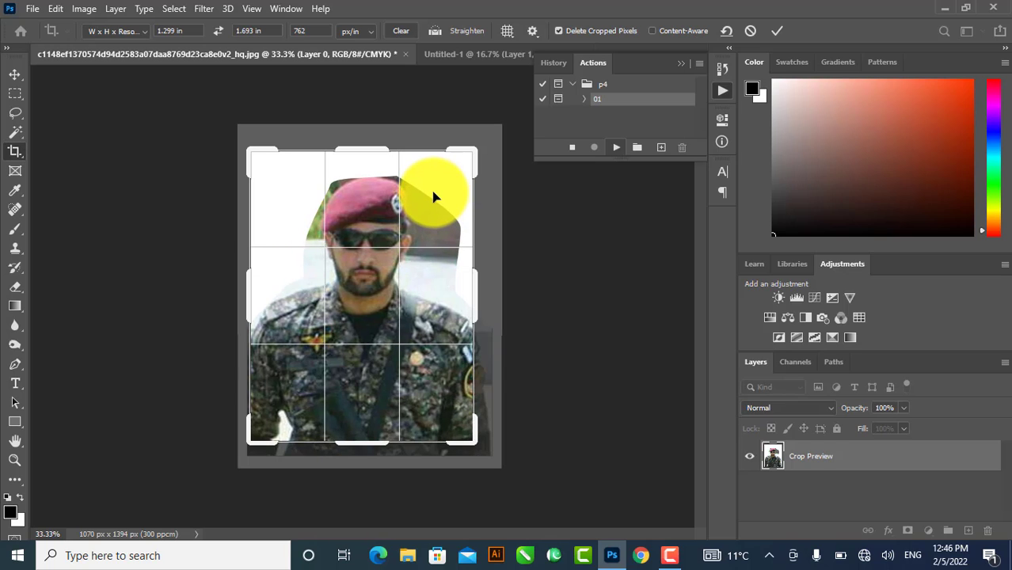
key("p")
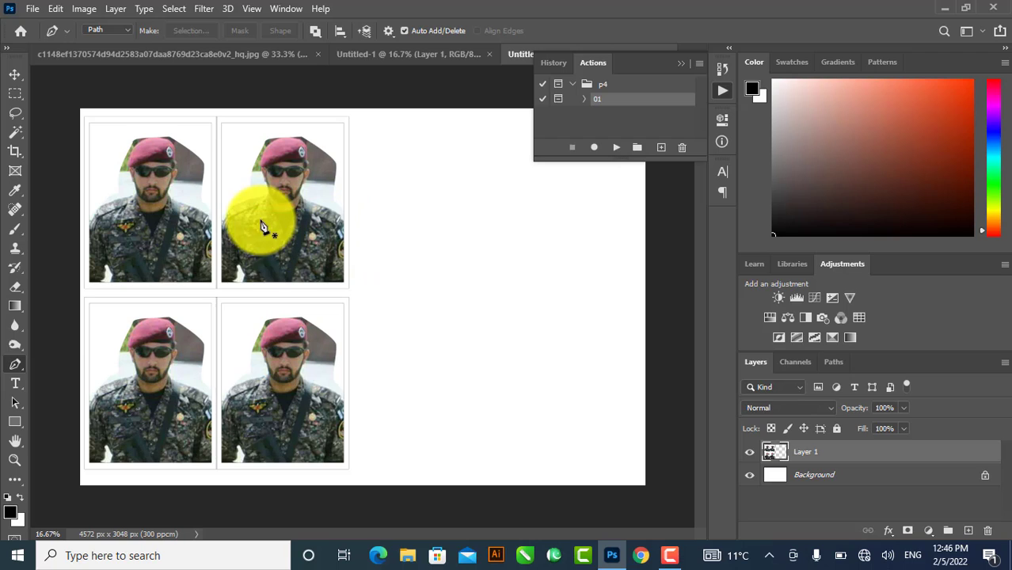
Duplicate the 2 × 2 photo block to the right, filling the sheet with eight copies
left_click(14, 73)
mouse_move(233, 254)
left_mouse_down()
mouse_move(514, 244)
mouse_move(488, 260)
left_mouse_up()
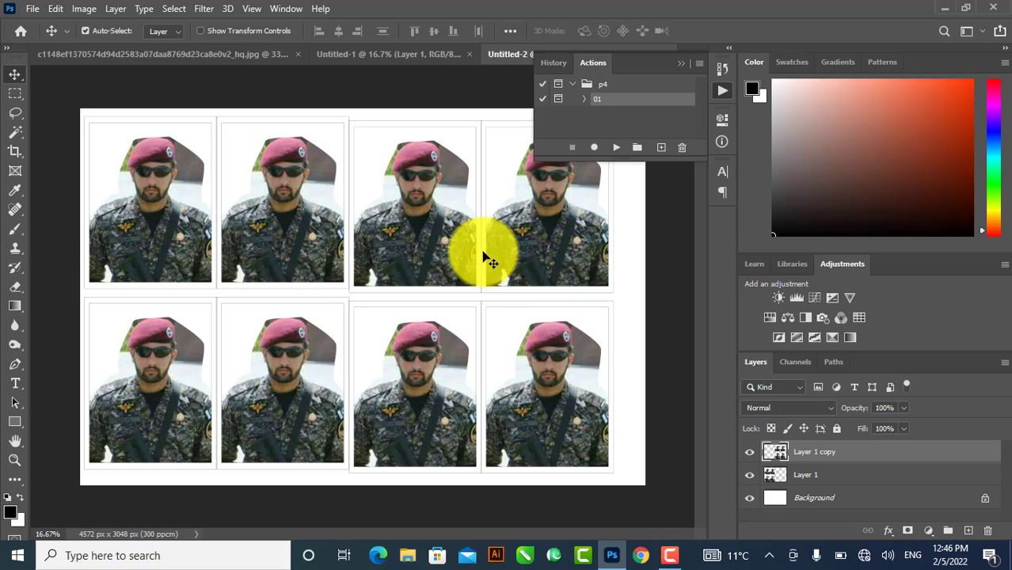